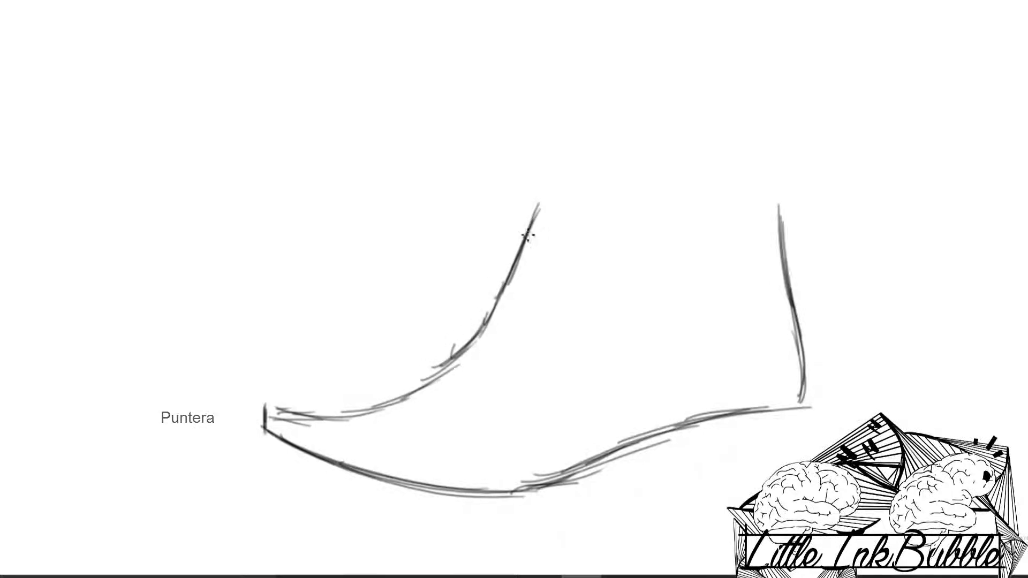
# Extend the vamp curve into a collar top line and redraw the short vertical toe end.
pyautogui.moveTo(539, 212); pyautogui.dragTo(610, 216)
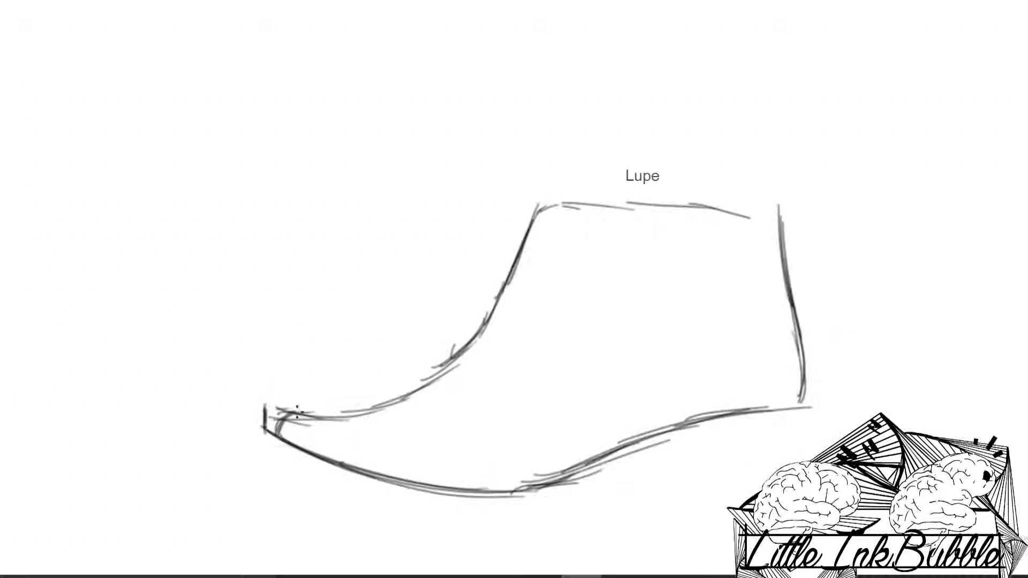
pyautogui.moveTo(259, 372)
pyautogui.mouseDown()
pyautogui.moveTo(236, 425)
pyautogui.moveTo(273, 433)
pyautogui.mouseUp()
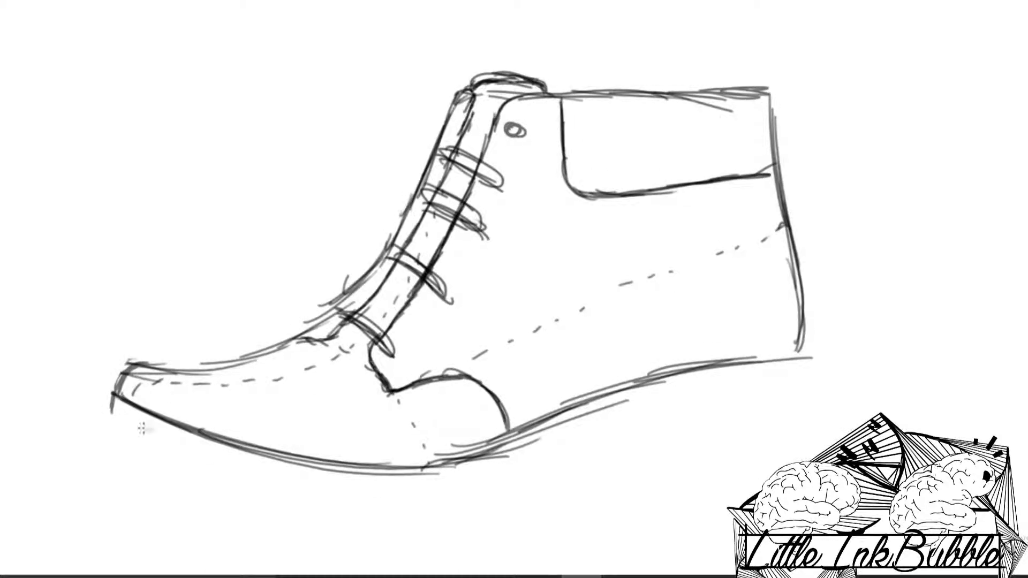
# Sketch the outsole line running beneath the boot.
pyautogui.moveTo(174, 445); pyautogui.dragTo(331, 489)
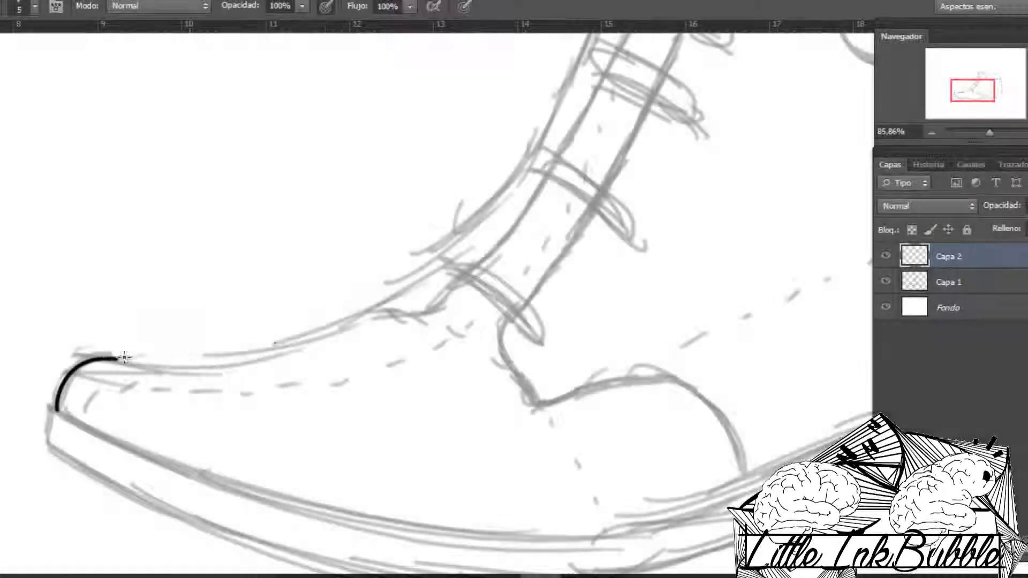
# Ink the toe's top line, the line up the tongue edge, and the tongue's lower edge with a thicker brush.
pyautogui.moveTo(123, 357); pyautogui.dragTo(275, 321)
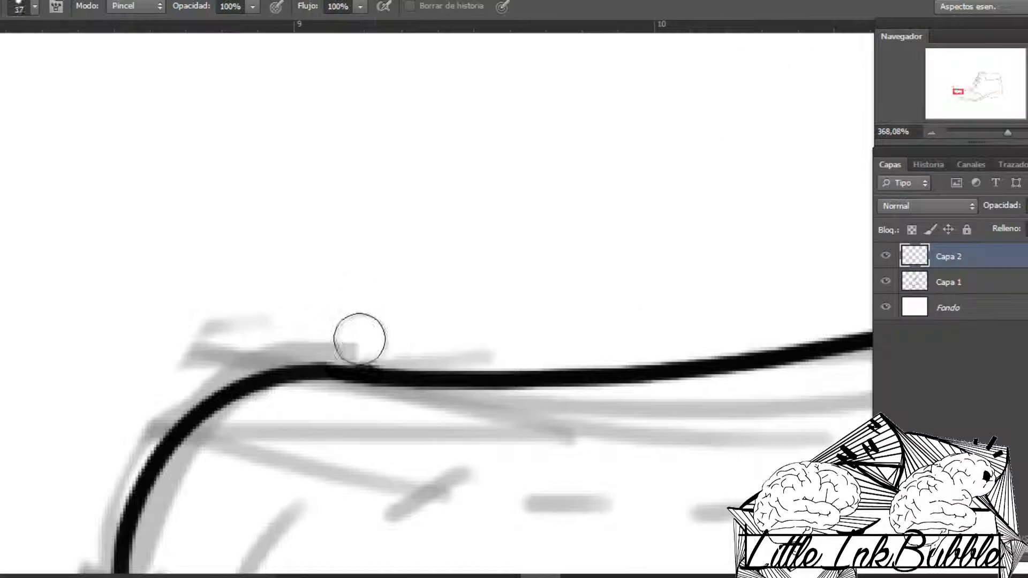
pyautogui.moveTo(358, 338); pyautogui.dragTo(337, 348)
pyautogui.press('b')
pyautogui.moveTo(295, 406); pyautogui.dragTo(448, 184)
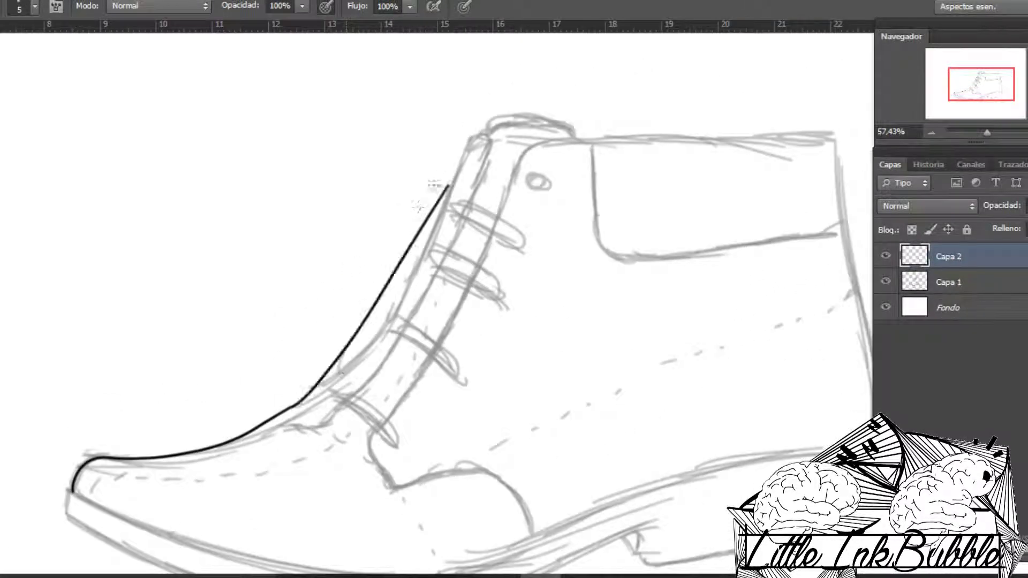
pyautogui.scroll(5, 306, 459)
pyautogui.rightClick(316, 316)
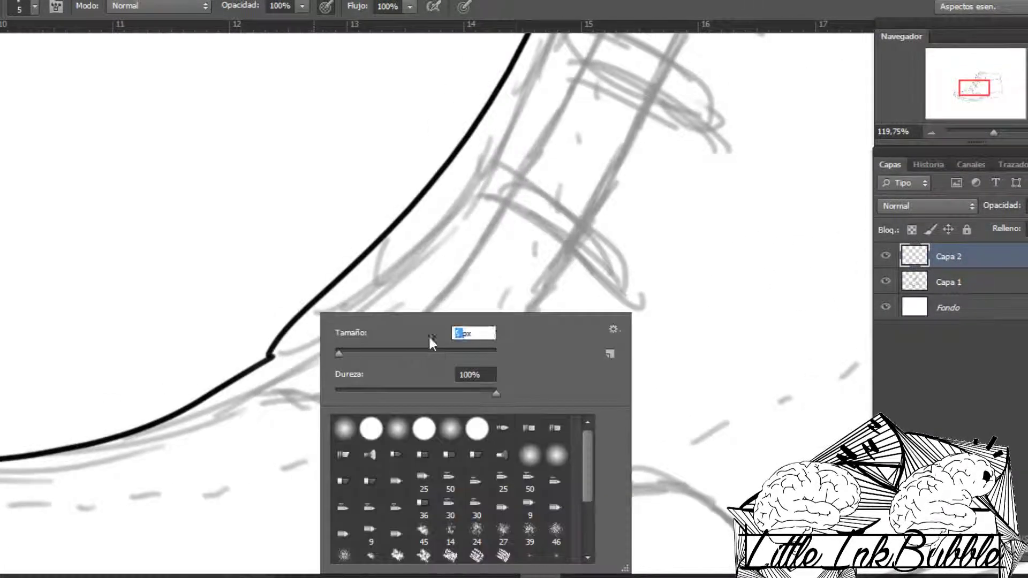
pyautogui.press('Return')
pyautogui.moveTo(314, 354)
pyautogui.mouseDown()
pyautogui.moveTo(340, 303)
pyautogui.moveTo(360, 349)
pyautogui.mouseUp()
# Ink the tongue's inner edge beside the first and smooth the corner where the tongue lines meet.
pyautogui.press('e')
pyautogui.scroll(6, 309, 260)
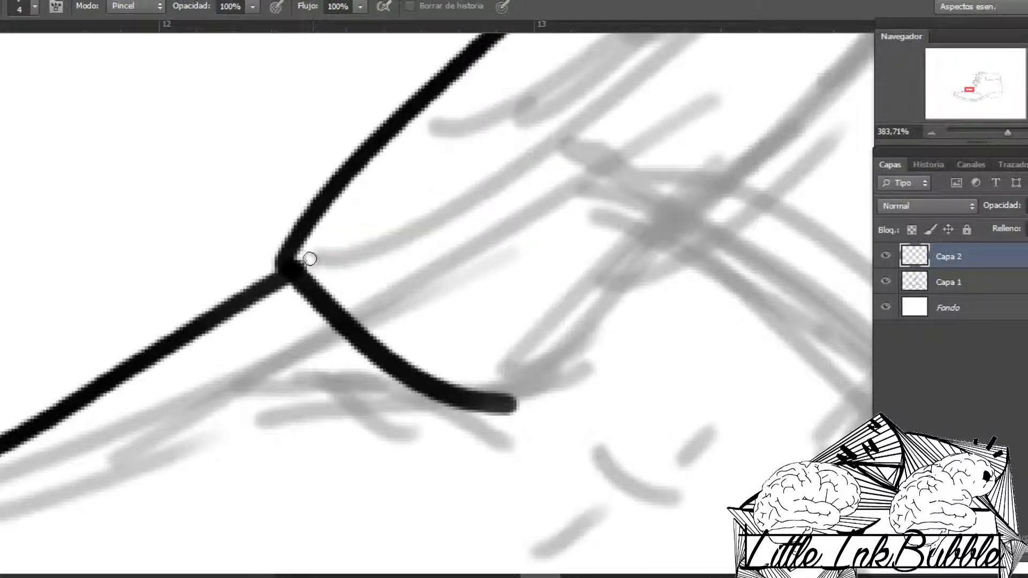
pyautogui.scroll(-8, 327, 261)
pyautogui.scroll(2, 328, 241)
pyautogui.press('b')
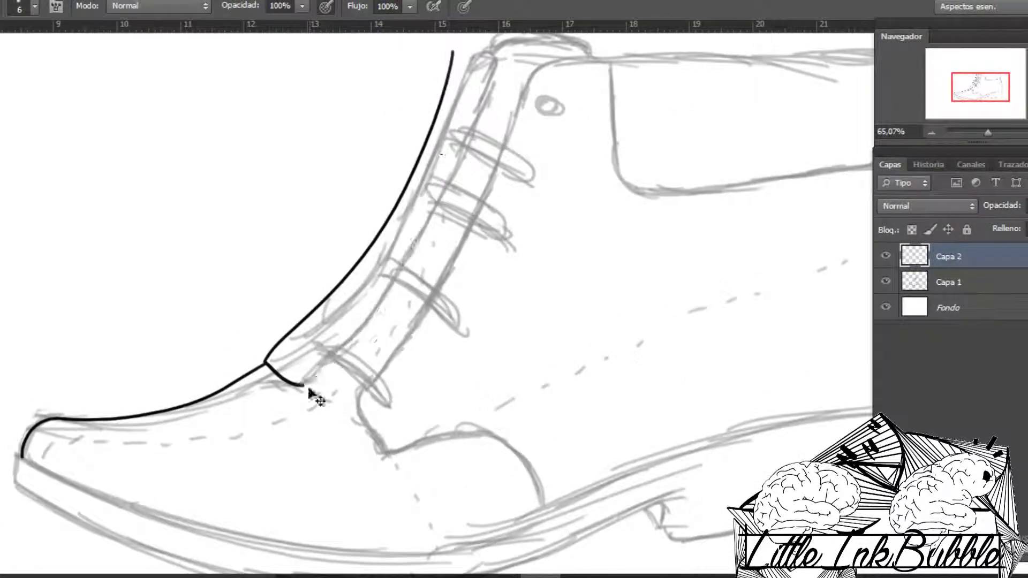
pyautogui.moveTo(456, 59); pyautogui.dragTo(298, 423)
pyautogui.hotkey('ctrl', 'z')
pyautogui.moveTo(450, 107); pyautogui.dragTo(284, 371)
pyautogui.scroll(3, 262, 383)
pyautogui.press('e')
pyautogui.scroll(2, 263, 383)
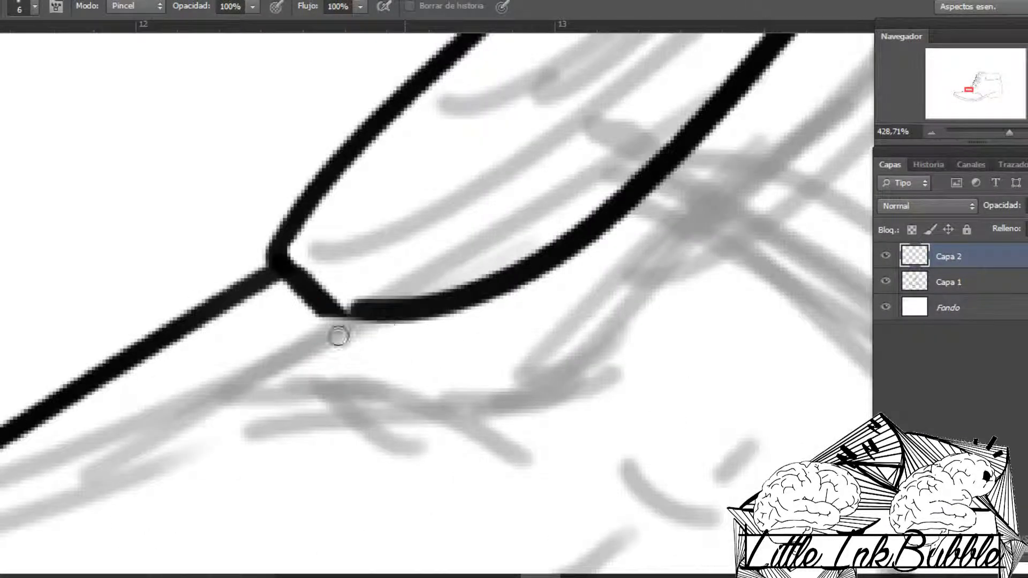
pyautogui.press('b')
pyautogui.moveTo(369, 321); pyautogui.dragTo(337, 292)
# Close the top of the tongue with an inked cap, tidying it with the eraser.
pyautogui.press('e')
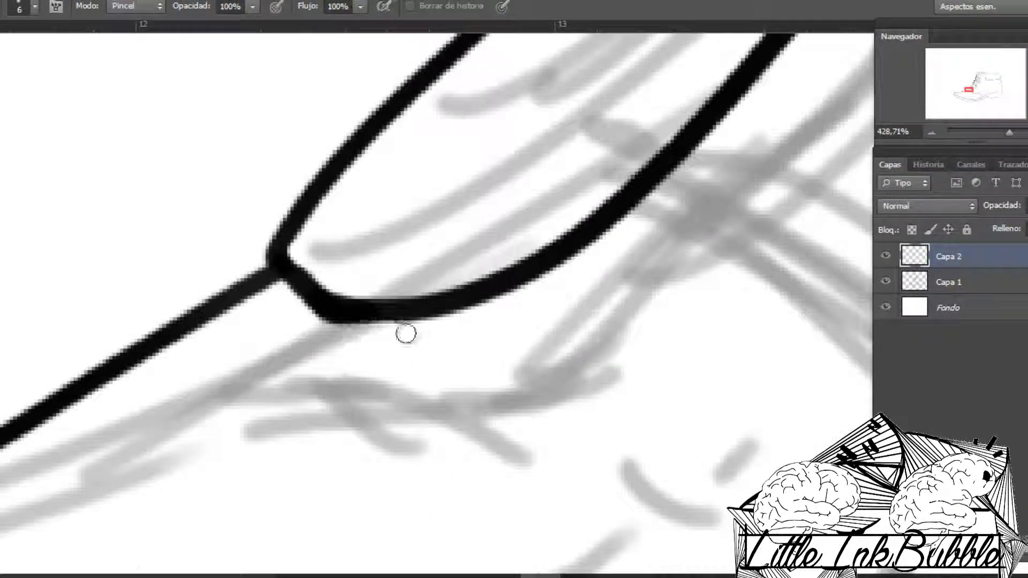
pyautogui.scroll(-5, 407, 335)
pyautogui.press('b')
pyautogui.scroll(2, 391, 305)
pyautogui.moveTo(486, 137); pyautogui.dragTo(498, 185)
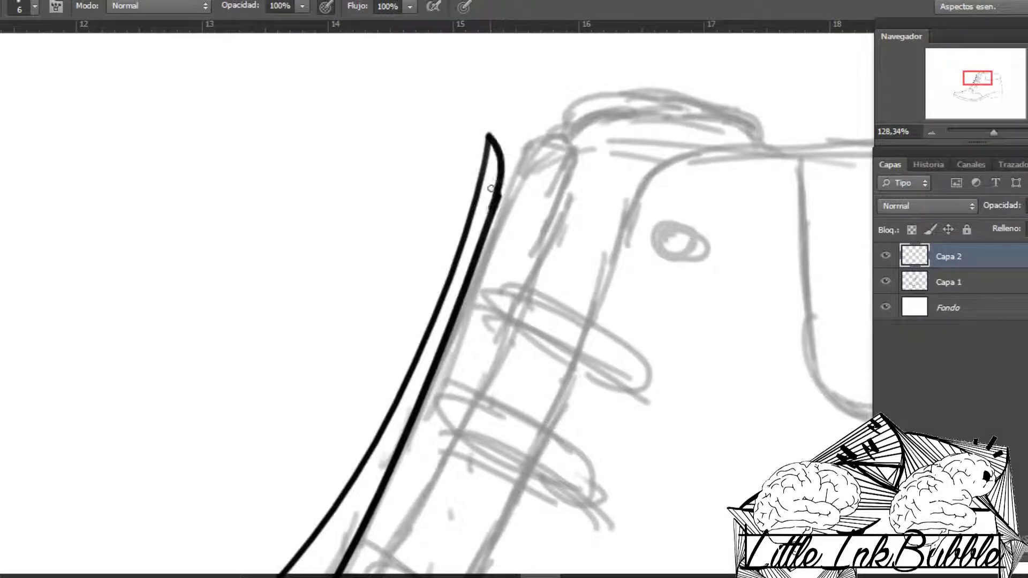
pyautogui.press('e')
pyautogui.scroll(3, 493, 198)
pyautogui.scroll(-5, 518, 199)
pyautogui.press('b')
pyautogui.scroll(1, 532, 201)
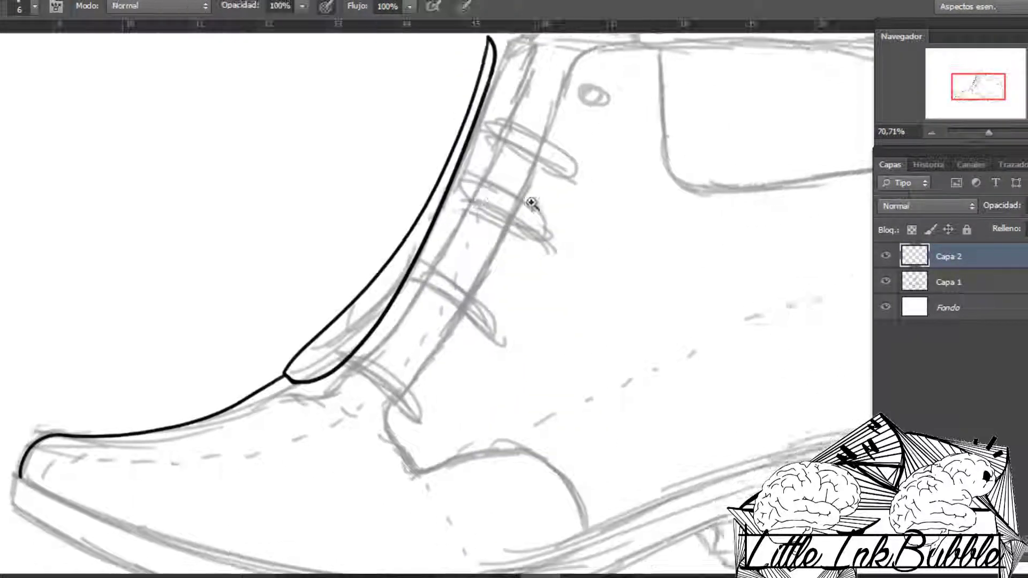
pyautogui.scroll(-3, 532, 202)
# Ink the curved toe-cap seam with a slightly thicker brush, redrawing the curve.
pyautogui.moveTo(396, 294); pyautogui.dragTo(447, 395)
pyautogui.scroll(-2, 463, 402)
pyautogui.hotkey('ctrl', 'z')
pyautogui.rightClick(390, 219)
pyautogui.press('Return')
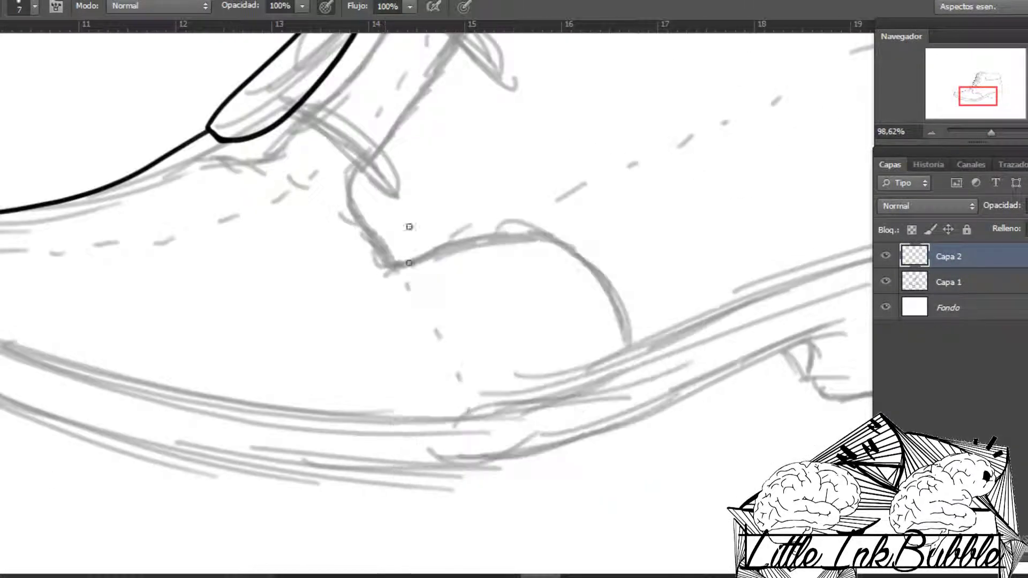
pyautogui.moveTo(399, 269)
pyautogui.mouseDown()
pyautogui.moveTo(659, 390)
pyautogui.moveTo(620, 375)
pyautogui.mouseUp()
pyautogui.hotkey('ctrl', 'z')
pyautogui.scroll(-3, 429, 332)
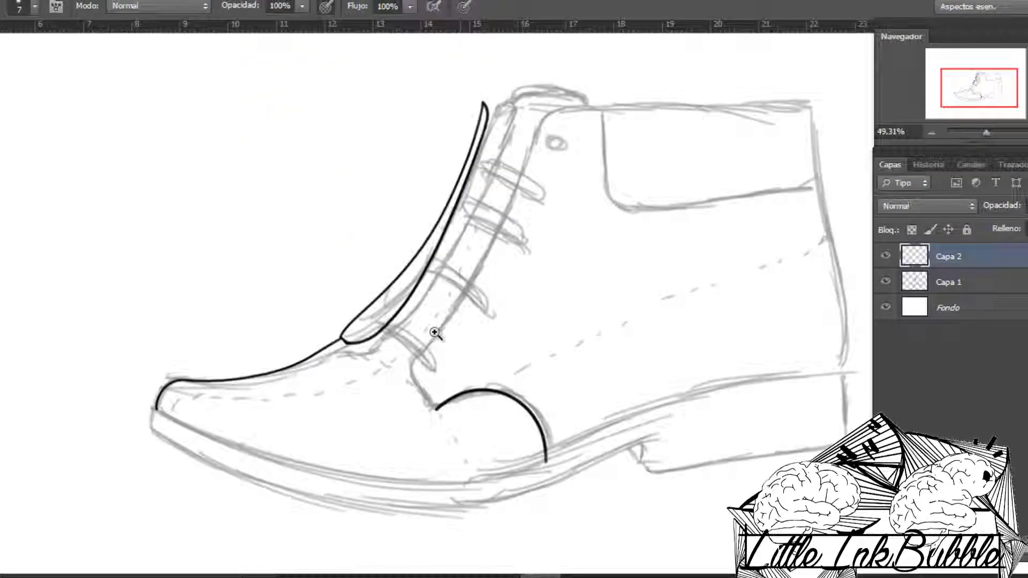
pyautogui.scroll(2, 428, 332)
# On a new layer, ink the first edge of a lace strap.
pyautogui.hotkey('ctrl', 'shift', 'alt', 'n')
pyautogui.scroll(2, 323, 252)
pyautogui.moveTo(298, 252); pyautogui.dragTo(509, 413)
# Ink the strap line across the tongue and its second edge with a 6 px brush.
pyautogui.scroll(2, 466, 339)
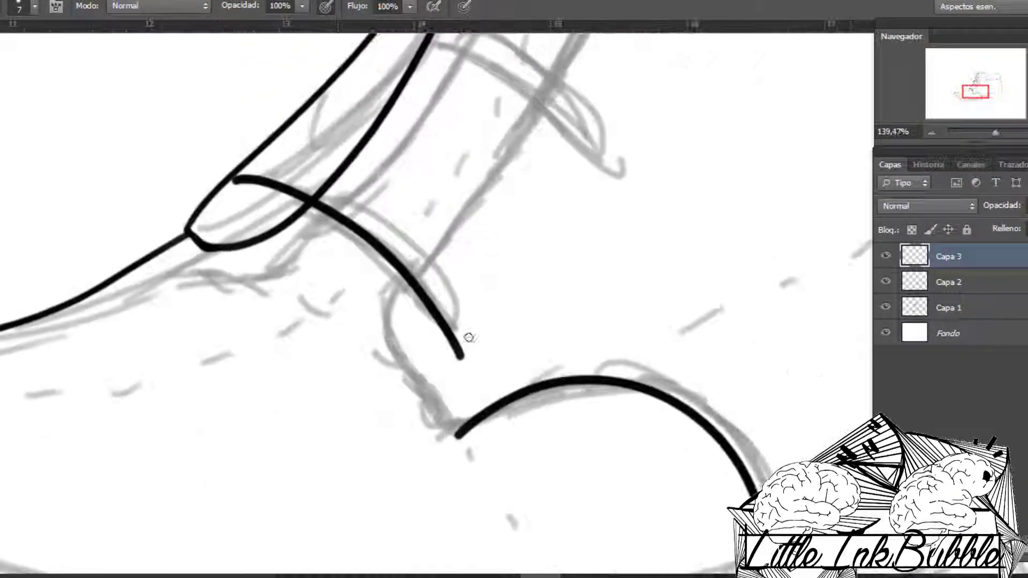
pyautogui.moveTo(455, 340); pyautogui.dragTo(523, 321)
pyautogui.rightClick(495, 284)
pyautogui.press('[')
pyautogui.press('Return')
pyautogui.moveTo(287, 126); pyautogui.dragTo(481, 342)
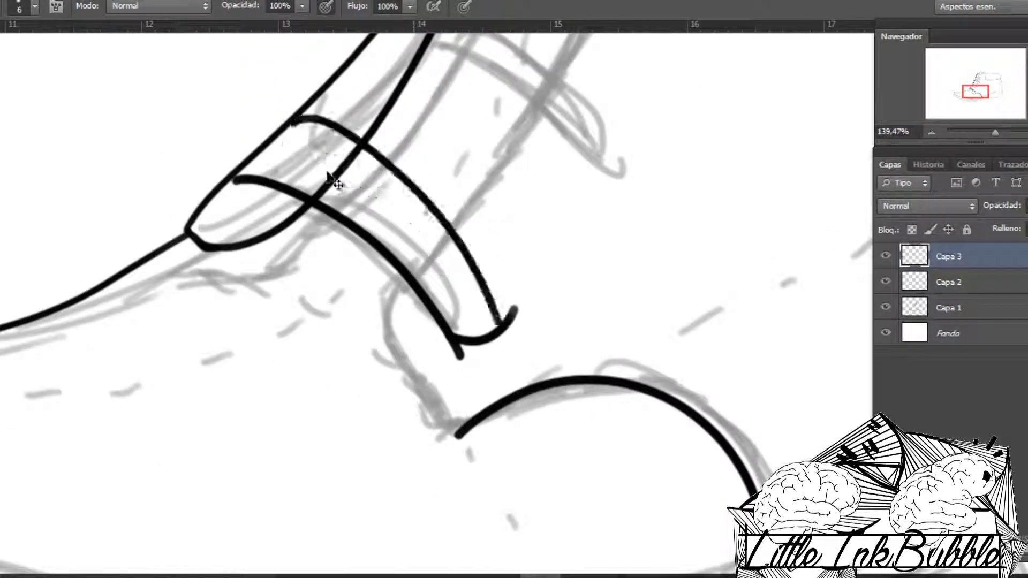
pyautogui.hotkey('ctrl', 'z')
pyautogui.moveTo(281, 127); pyautogui.dragTo(537, 380)
# Trim the outer strap line's lower end and draw an eyelet loop around the strap end.
pyautogui.scroll(2, 512, 328)
pyautogui.press('e')
pyautogui.moveTo(527, 289); pyautogui.dragTo(557, 418)
pyautogui.scroll(-3, 550, 297)
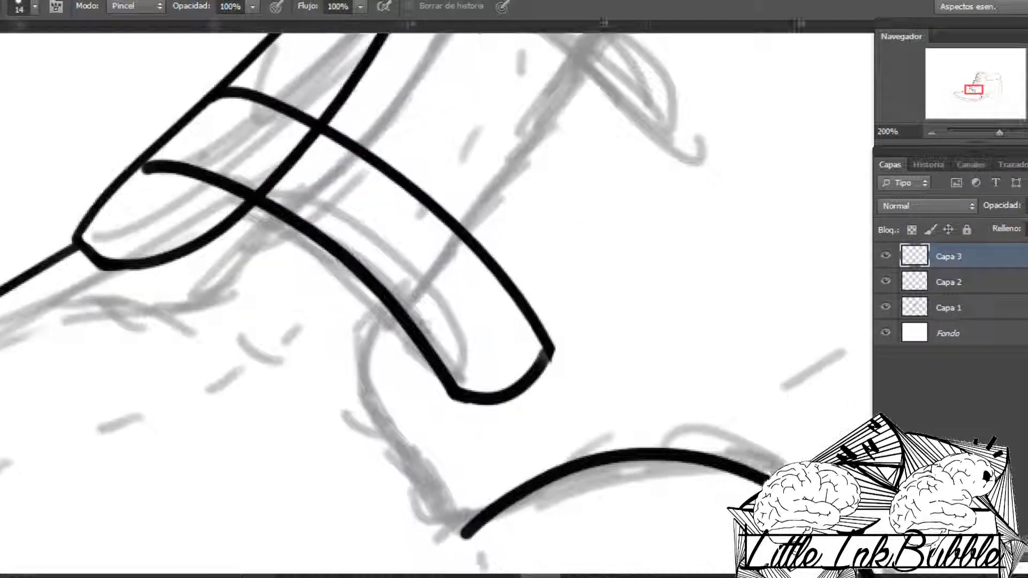
pyautogui.scroll(3, 450, 327)
pyautogui.press('b')
pyautogui.moveTo(616, 337); pyautogui.dragTo(450, 324)
pyautogui.moveTo(616, 337)
pyautogui.mouseDown()
pyautogui.moveTo(561, 216)
pyautogui.moveTo(567, 234)
pyautogui.mouseUp()
# Lasso-select the inked strap together with its eyelet loop.
pyautogui.press('e')
pyautogui.scroll(2, 537, 234)
pyautogui.scroll(-3, 624, 322)
pyautogui.scroll(3, 689, 268)
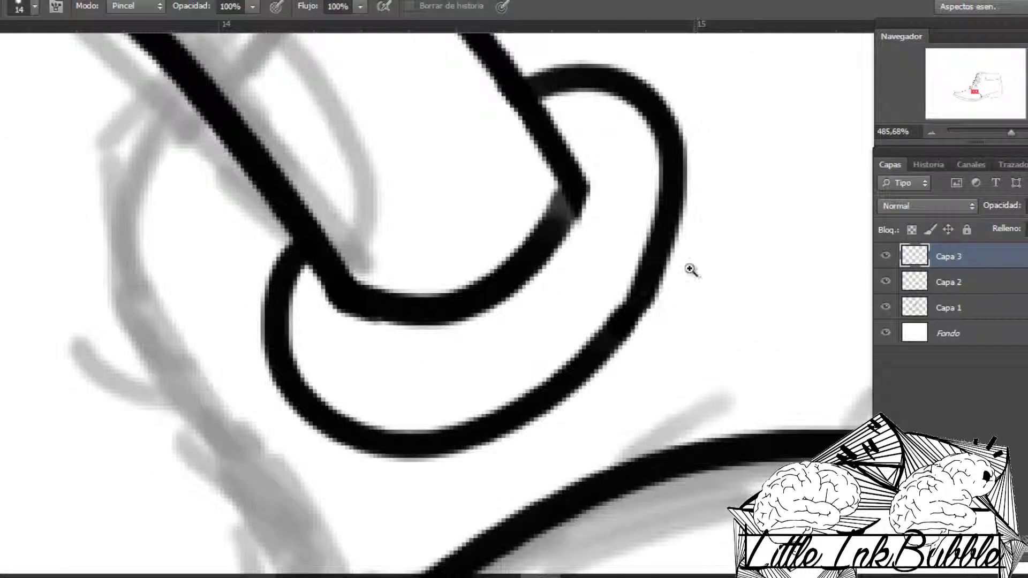
pyautogui.scroll(-5, 532, 292)
pyautogui.press('l')
pyautogui.moveTo(490, 335); pyautogui.dragTo(412, 489)
pyautogui.scroll(-2, 412, 490)
# Scale the strap to about 87%, adjust its position and angle, then duplicate it up the tongue.
pyautogui.hotkey('ctrl', 't')
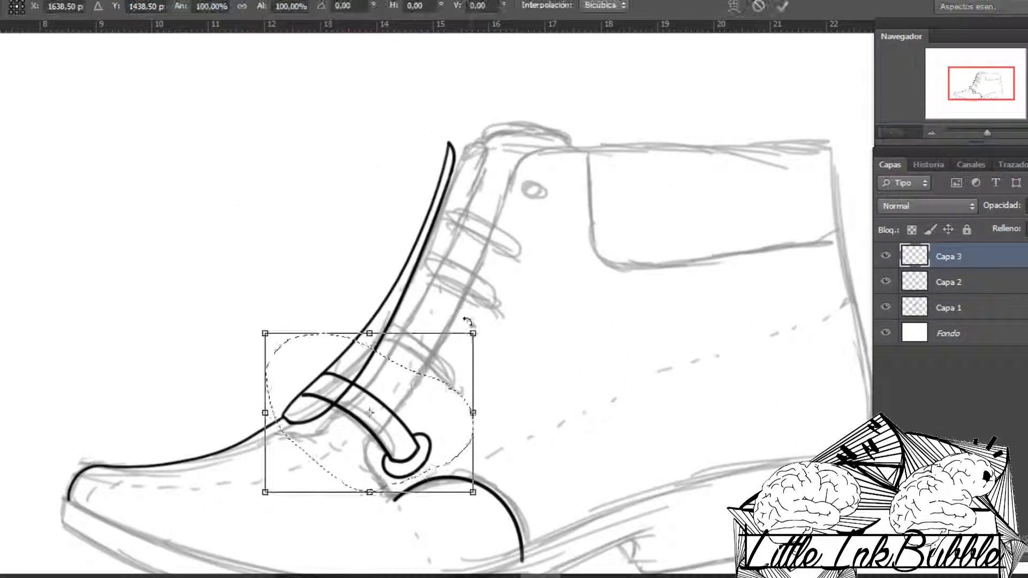
pyautogui.moveTo(470, 328); pyautogui.dragTo(456, 336)
pyautogui.moveTo(425, 399)
pyautogui.mouseDown()
pyautogui.moveTo(409, 425)
pyautogui.moveTo(514, 243)
pyautogui.moveTo(516, 180)
pyautogui.mouseUp()
pyautogui.press('Return')
pyautogui.hotkey('ctrl', 't')
# Commit the top strap copy, deselect, and bring the strap crossings into view.
pyautogui.press('Return')
pyautogui.rightClick(501, 210)
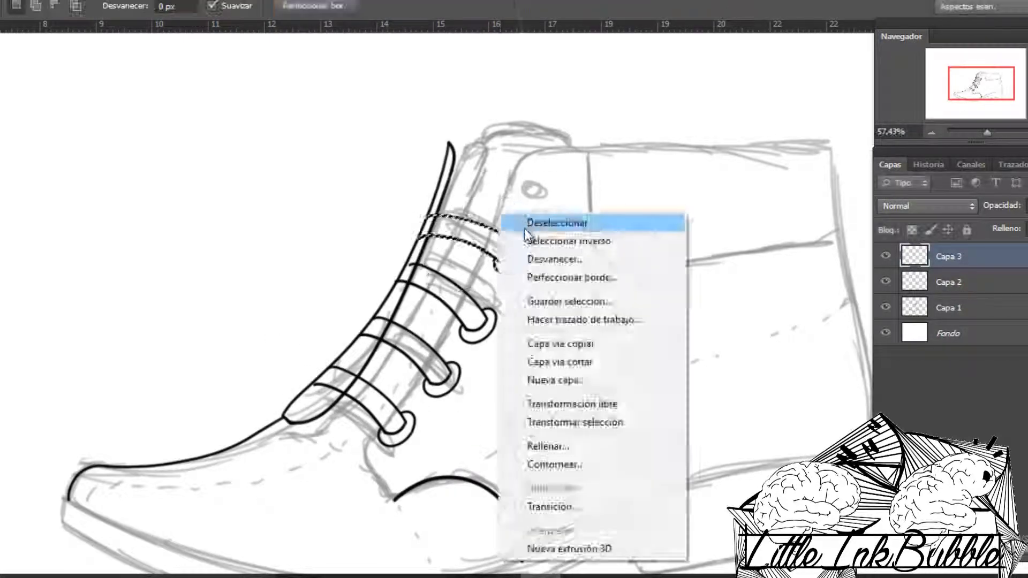
pyautogui.click(530, 214)
pyautogui.press('b')
pyautogui.keyDown('alt'); pyautogui.scroll(5, 429, 261); pyautogui.keyUp('alt')
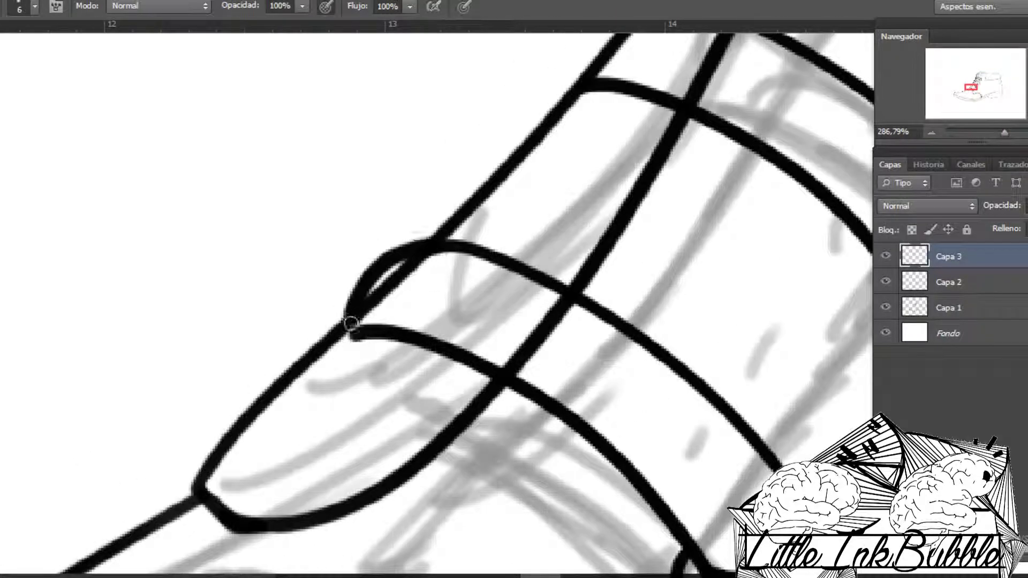
pyautogui.moveTo(648, 37); pyautogui.dragTo(520, 165)
pyautogui.moveTo(450, 206); pyautogui.dragTo(538, 190)
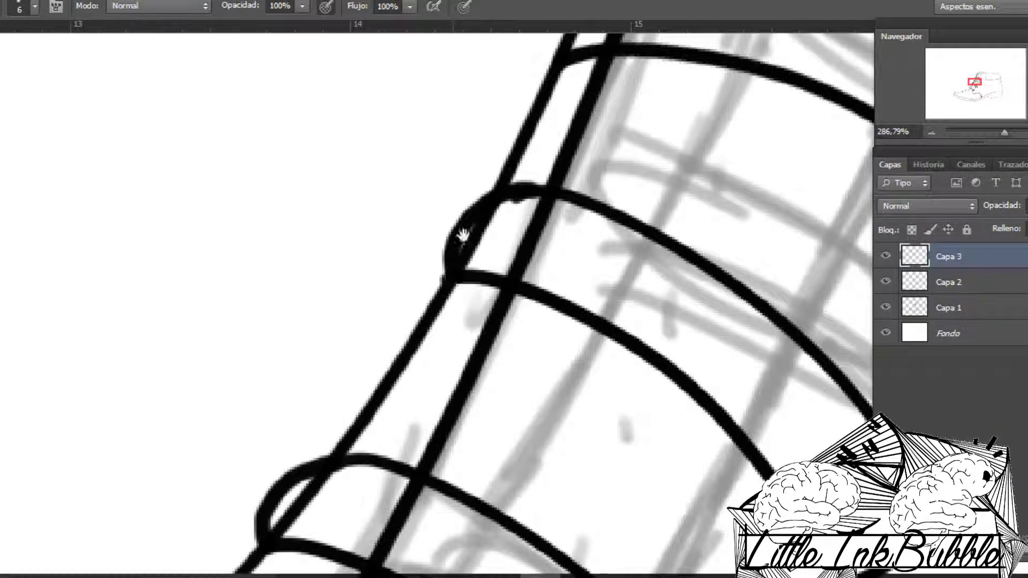
pyautogui.moveTo(462, 235)
pyautogui.mouseDown()
pyautogui.moveTo(443, 269)
pyautogui.moveTo(498, 223)
pyautogui.mouseUp()
pyautogui.keyDown('alt'); pyautogui.scroll(-5, 444, 269); pyautogui.keyUp('alt')
# On Capa 2, erase the tongue lines crossing through the lace straps.
pyautogui.press('e')
pyautogui.hotkey('alt', '[')
pyautogui.keyDown('alt'); pyautogui.scroll(5, 541, 302); pyautogui.keyUp('alt')
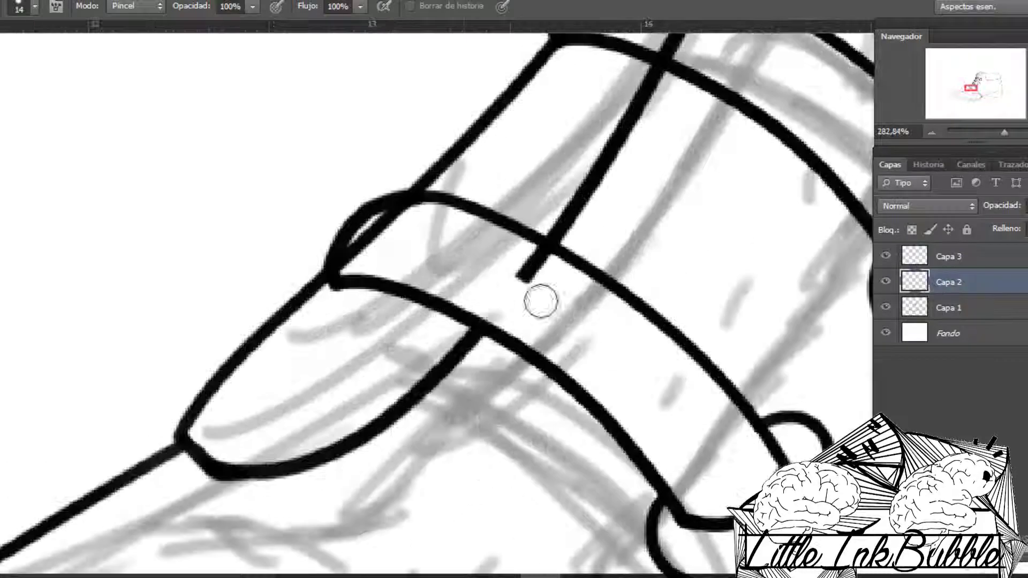
pyautogui.moveTo(540, 301); pyautogui.dragTo(375, 232)
pyautogui.moveTo(642, 40)
pyautogui.mouseDown()
pyautogui.moveTo(443, 239)
pyautogui.moveTo(499, 199)
pyautogui.moveTo(388, 217)
pyautogui.moveTo(452, 248)
pyautogui.moveTo(424, 142)
pyautogui.mouseUp()
pyautogui.keyDown('alt'); pyautogui.scroll(-2, 388, 216); pyautogui.keyUp('alt')
# Fit the whole boot in view and add an empty Capa 4 layer above Capa 2.
pyautogui.hotkey('ctrl', '0')
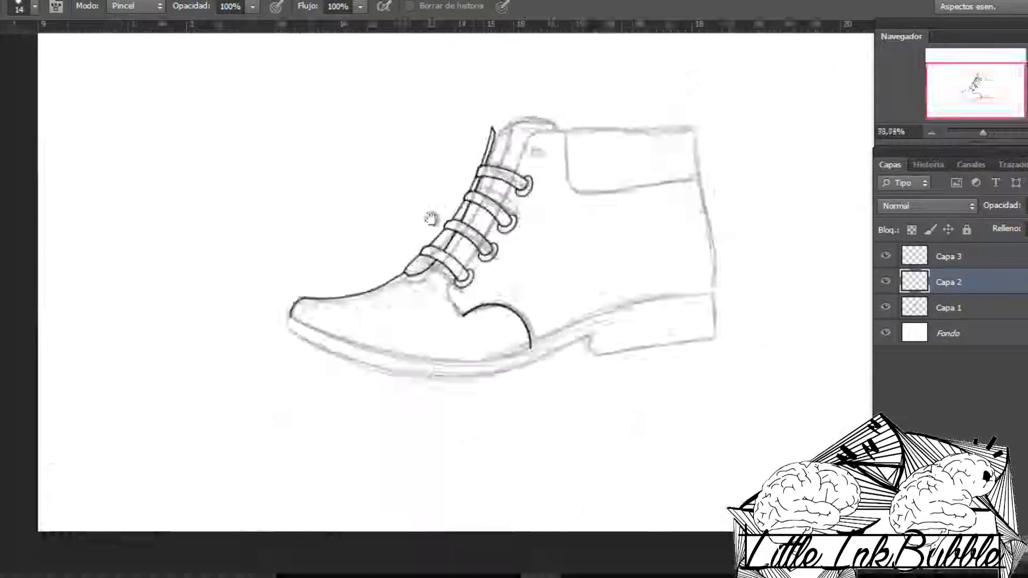
pyautogui.press('b')
pyautogui.keyDown('alt'); pyautogui.scroll(3, 431, 218); pyautogui.keyUp('alt')
pyautogui.hotkey('ctrl', 'shift', 'alt', 'n')
pyautogui.keyDown('alt'); pyautogui.scroll(1, 412, 312); pyautogui.keyUp('alt')
# Set the brush to 5 px and ink the vamp edge down to the toe cap.
pyautogui.rightClick(412, 312)
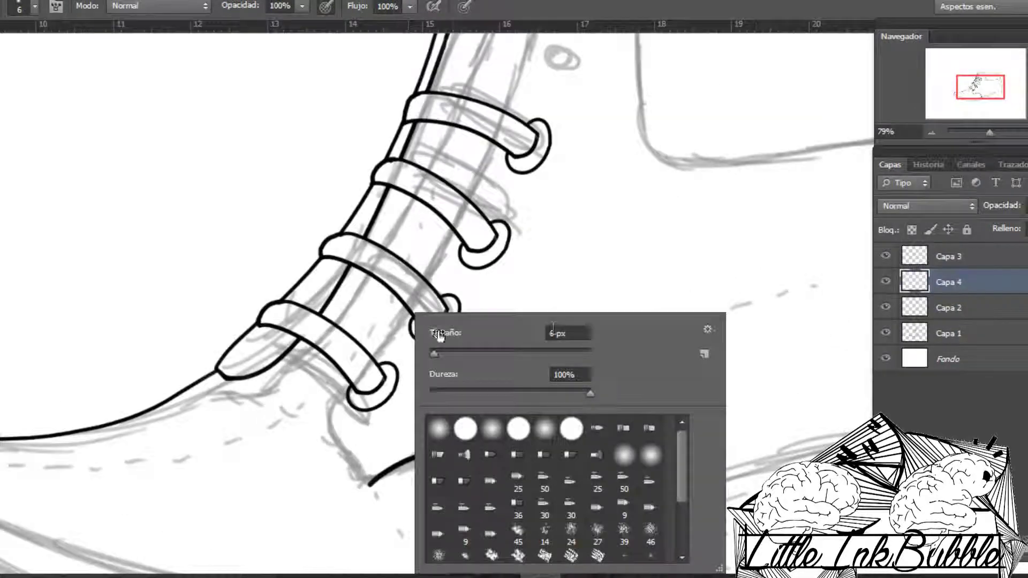
pyautogui.moveTo(569, 347); pyautogui.dragTo(566, 347)
pyautogui.press('Return')
pyautogui.rightClick(387, 458)
pyautogui.moveTo(344, 399); pyautogui.dragTo(385, 454)
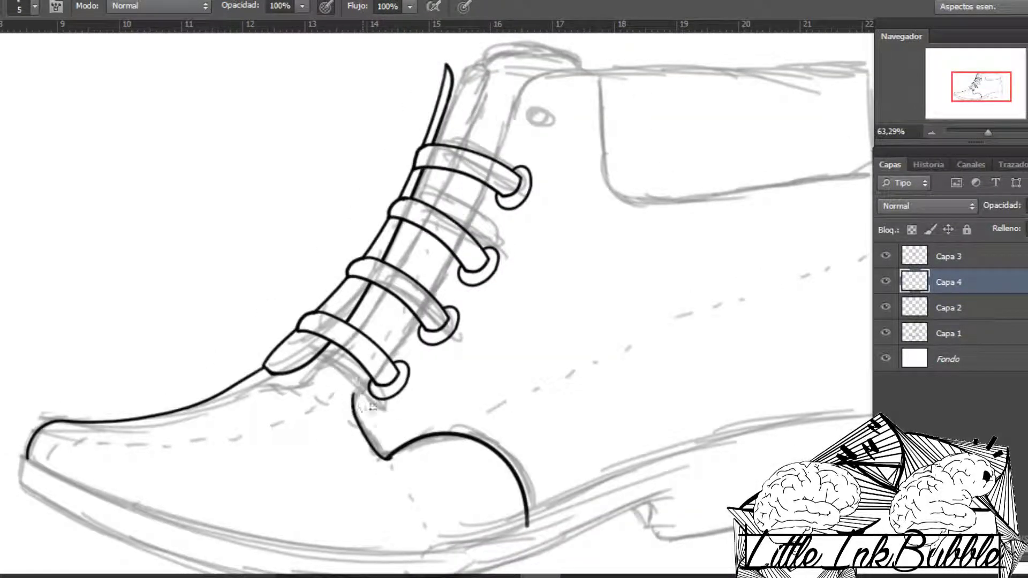
# Tidy the lace bands with the eraser and ink the top edge of the boot upper.
pyautogui.keyDown('alt'); pyautogui.scroll(1, 486, 221); pyautogui.keyUp('alt')
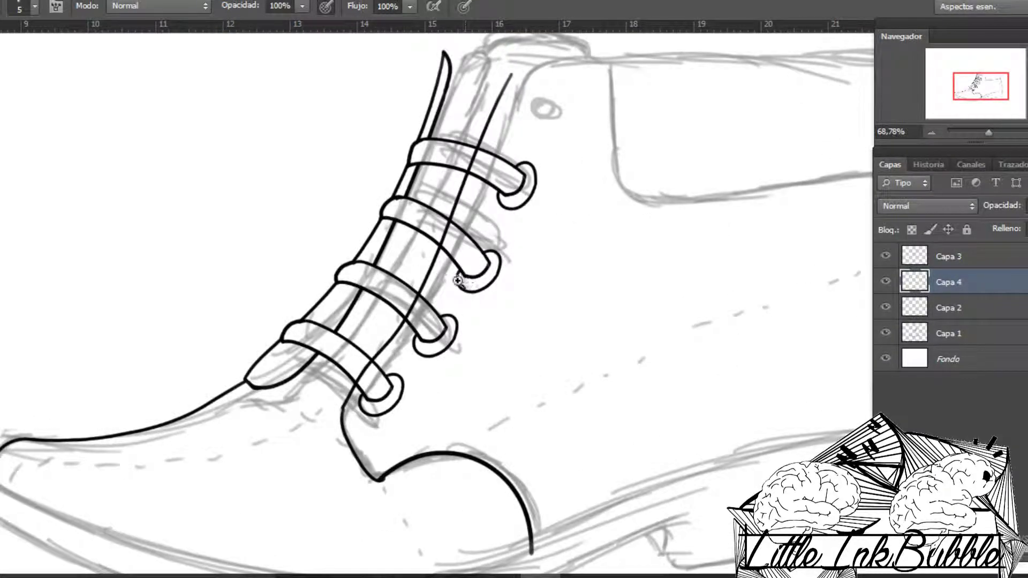
pyautogui.moveTo(458, 280); pyautogui.dragTo(322, 484)
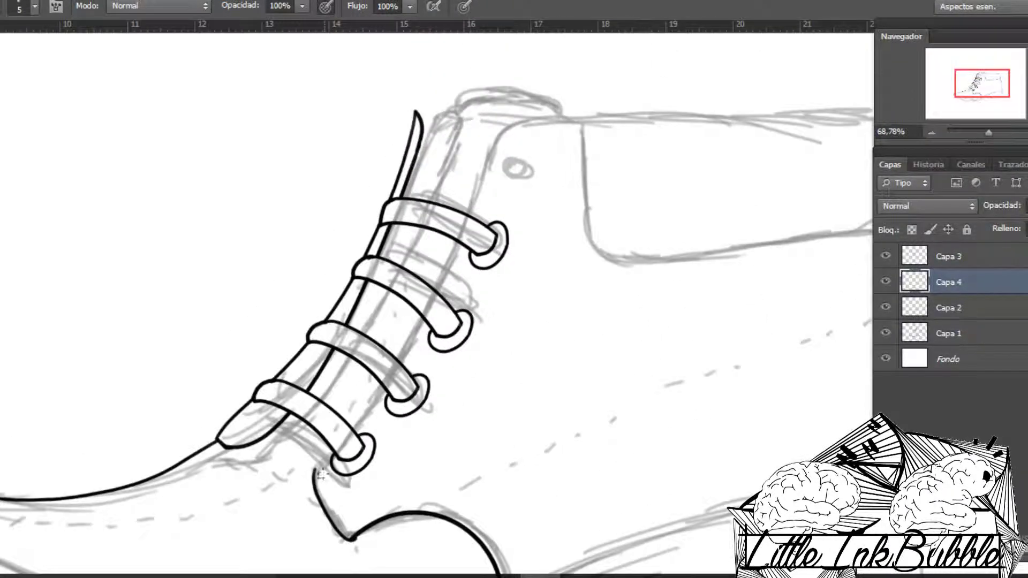
pyautogui.scroll(5, 368, 324)
pyautogui.press('e')
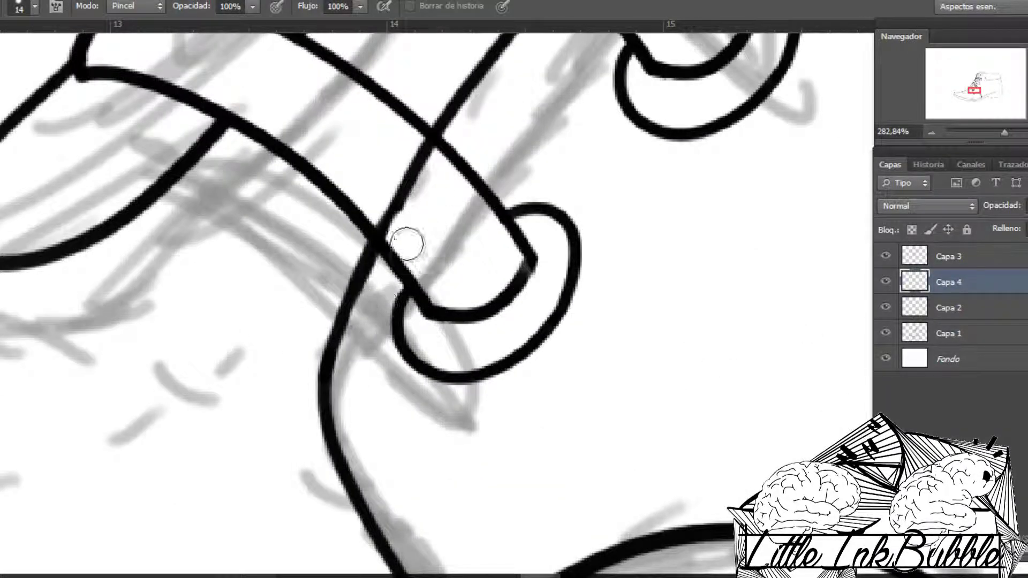
pyautogui.keyDown('alt'); pyautogui.scroll(-2, 407, 244); pyautogui.keyUp('alt')
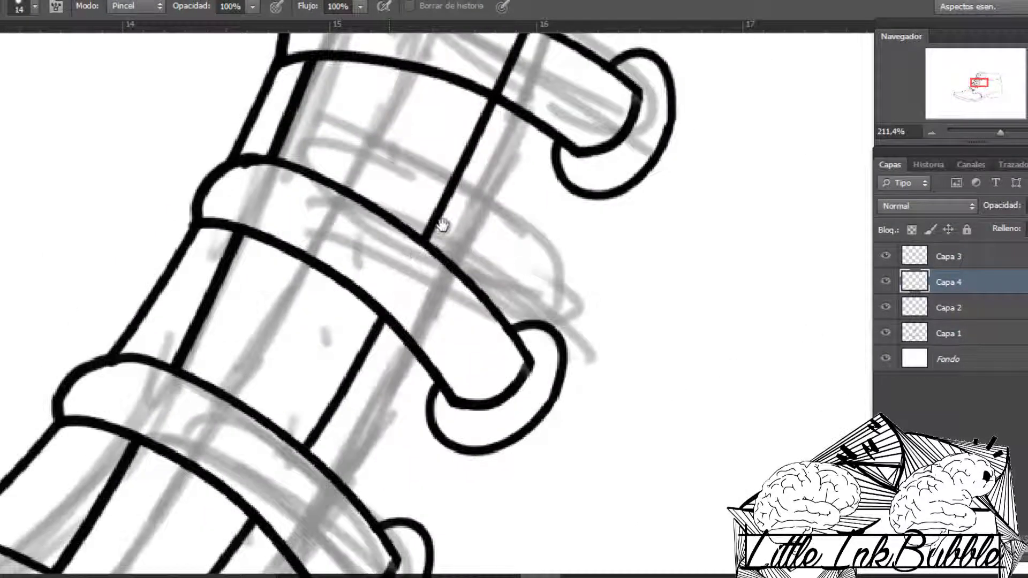
pyautogui.moveTo(452, 287); pyautogui.dragTo(459, 212)
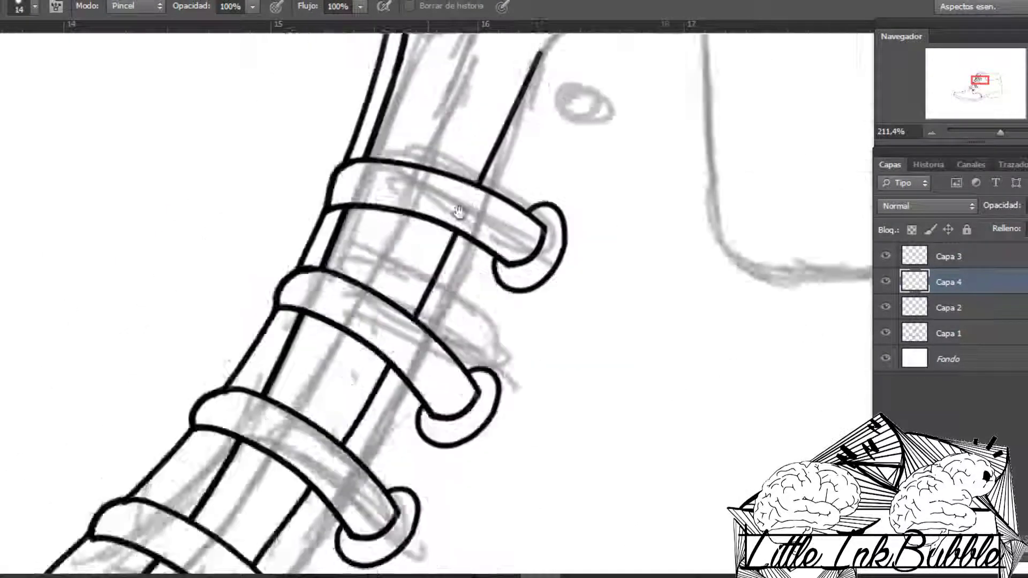
pyautogui.scroll(-3, 459, 212)
pyautogui.scroll(-2, 459, 211)
pyautogui.press('b')
pyautogui.moveTo(363, 172); pyautogui.dragTo(727, 168)
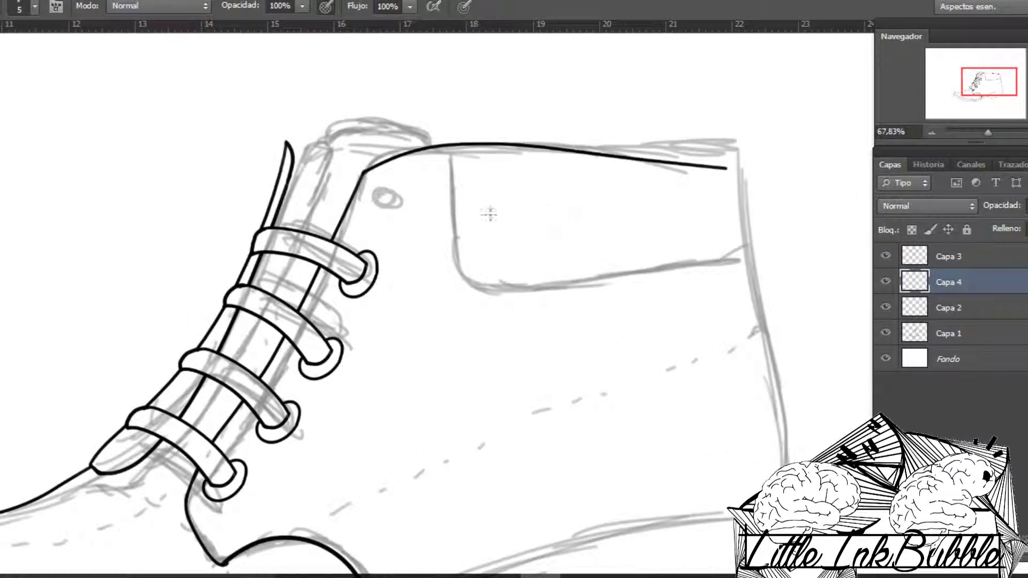
# Ink the collar panel's front edge and clean up the corner where the collar lines meet.
pyautogui.scroll(3, 355, 193)
pyautogui.scroll(-2, 420, 184)
pyautogui.scroll(-3, 482, 177)
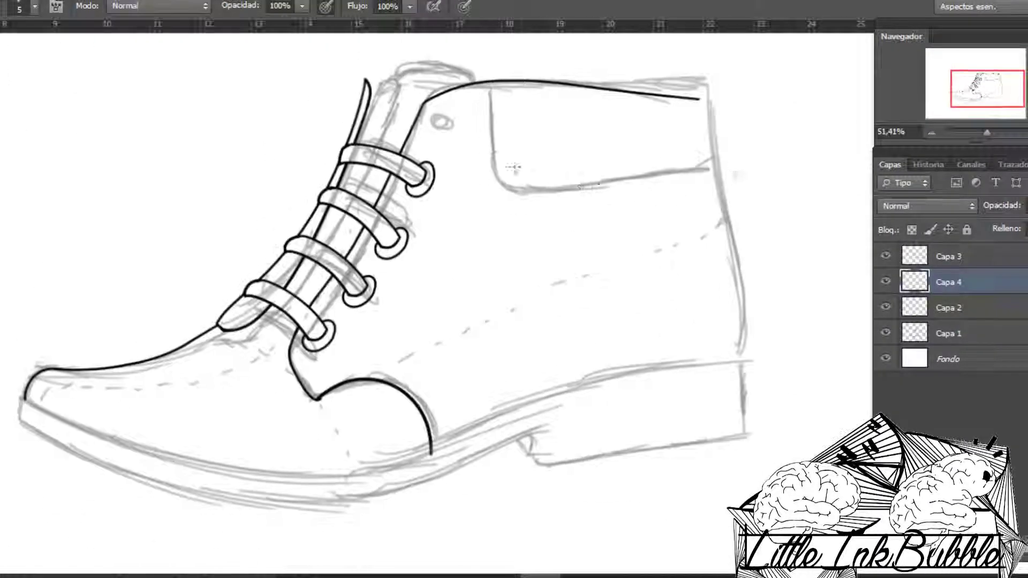
pyautogui.rightClick(513, 167)
pyautogui.moveTo(489, 80); pyautogui.dragTo(757, 177)
pyautogui.press('e')
pyautogui.scroll(10, 530, 85)
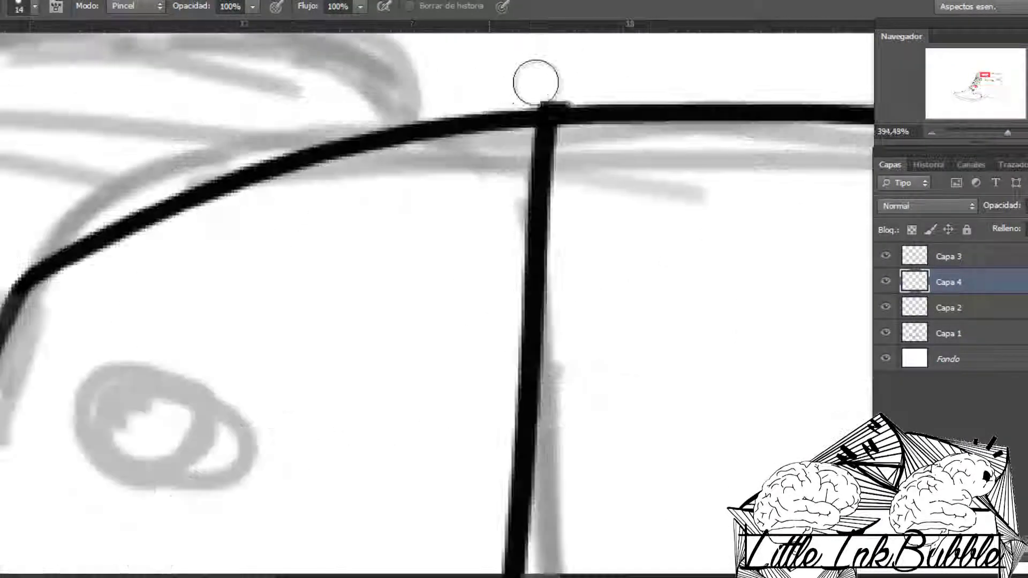
pyautogui.moveTo(536, 82); pyautogui.dragTo(541, 102)
pyautogui.scroll(-5, 535, 82)
pyautogui.scroll(-3, 535, 160)
# Ink the boot's curved back edge and erase the line overhanging it.
pyautogui.press('b')
pyautogui.rightClick(606, 240)
pyautogui.moveTo(703, 154); pyautogui.dragTo(721, 415)
pyautogui.hotkey('ctrl', 'z')
pyautogui.press('e')
pyautogui.scroll(2, 672, 245)
pyautogui.scroll(4, 672, 245)
pyautogui.moveTo(578, 270); pyautogui.dragTo(777, 232)
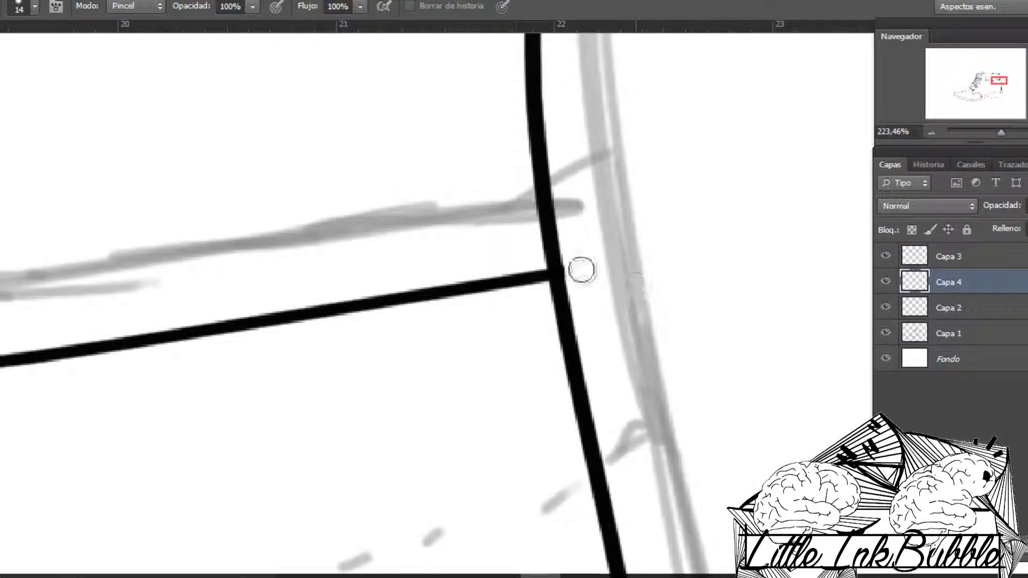
pyautogui.scroll(-2, 574, 119)
pyautogui.scroll(-2, 634, 195)
pyautogui.scroll(-3, 633, 301)
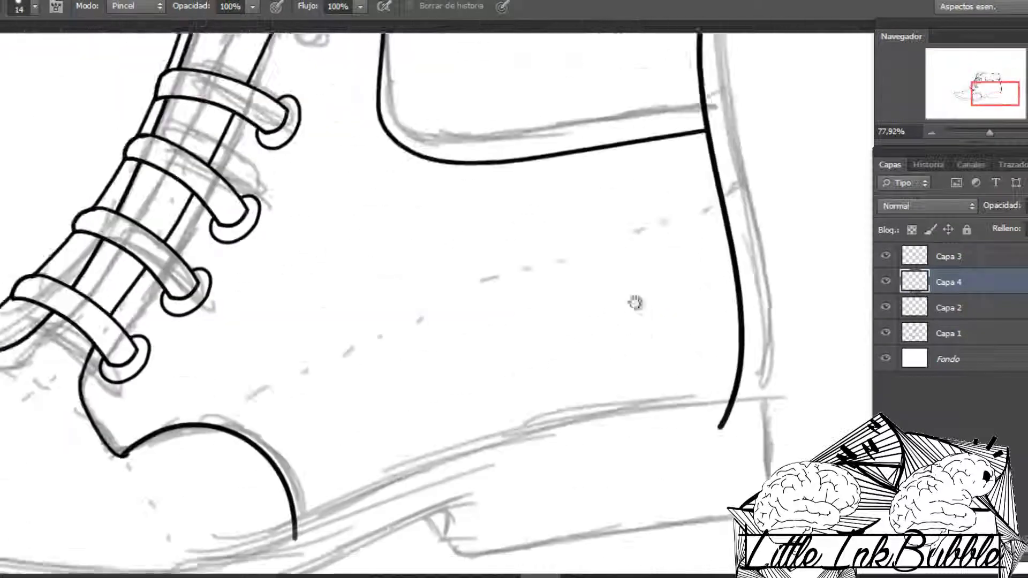
pyautogui.press('b')
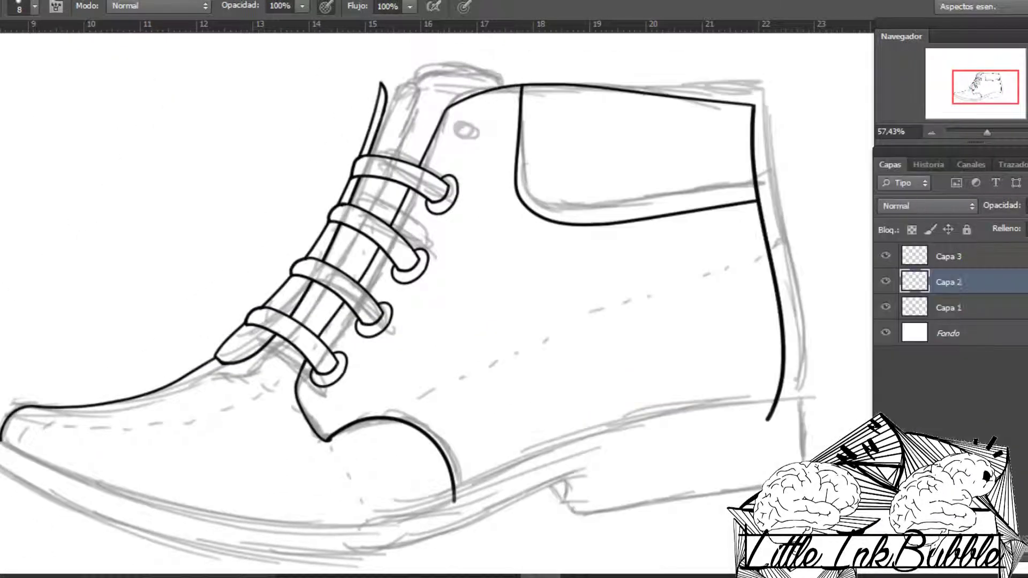
pyautogui.rightClick(554, 332)
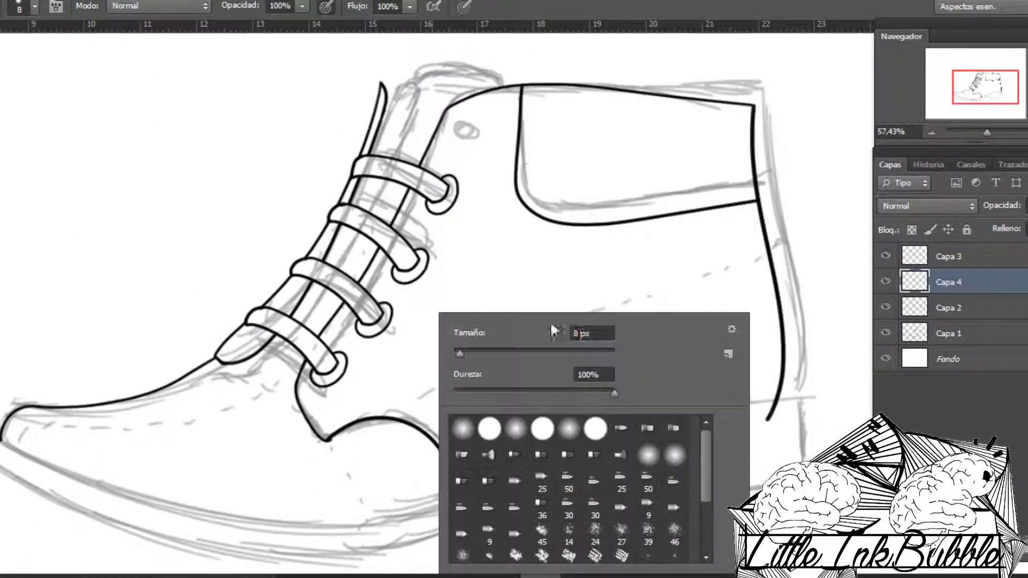
# Set the brush to 5 px and draw one crossing lace X between two bands.
pyautogui.write('5')
pyautogui.press('Return')
pyautogui.scroll(3, 253, 342)
pyautogui.moveTo(415, 179); pyautogui.dragTo(424, 310)
pyautogui.moveTo(457, 164); pyautogui.dragTo(484, 300)
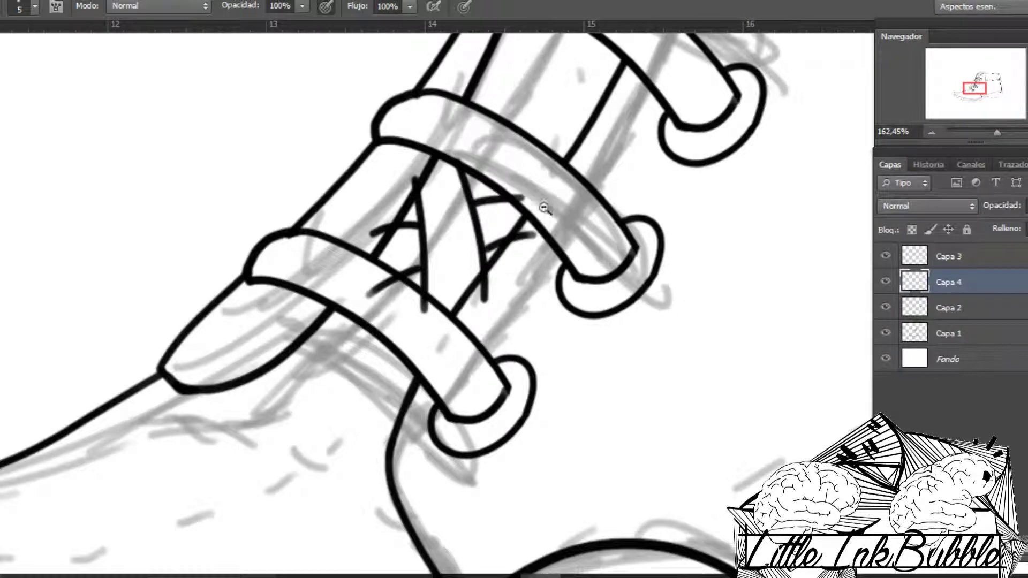
pyautogui.scroll(-3, 543, 208)
# Lasso the lace cross, duplicate it and move the copy up one band.
pyautogui.press('l')
pyautogui.moveTo(332, 321); pyautogui.dragTo(335, 375)
pyautogui.moveTo(375, 359); pyautogui.dragTo(428, 273)
pyautogui.hotkey('ctrl', 't')
pyautogui.press('Return')
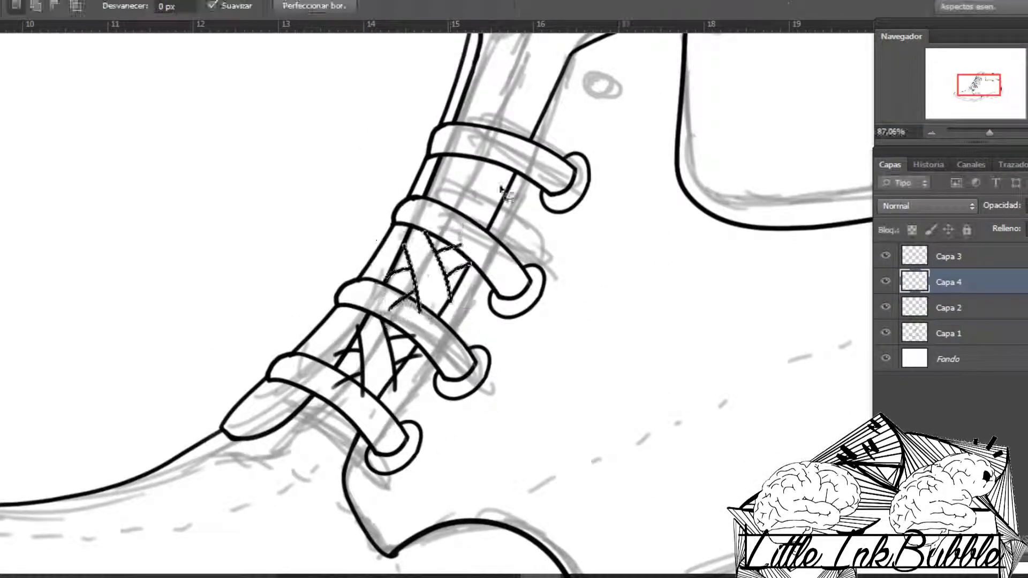
pyautogui.scroll(-2, 482, 220)
# Erase the lace ends poking past the bands so the laces tuck behind them.
pyautogui.press('e')
pyautogui.scroll(5, 354, 244)
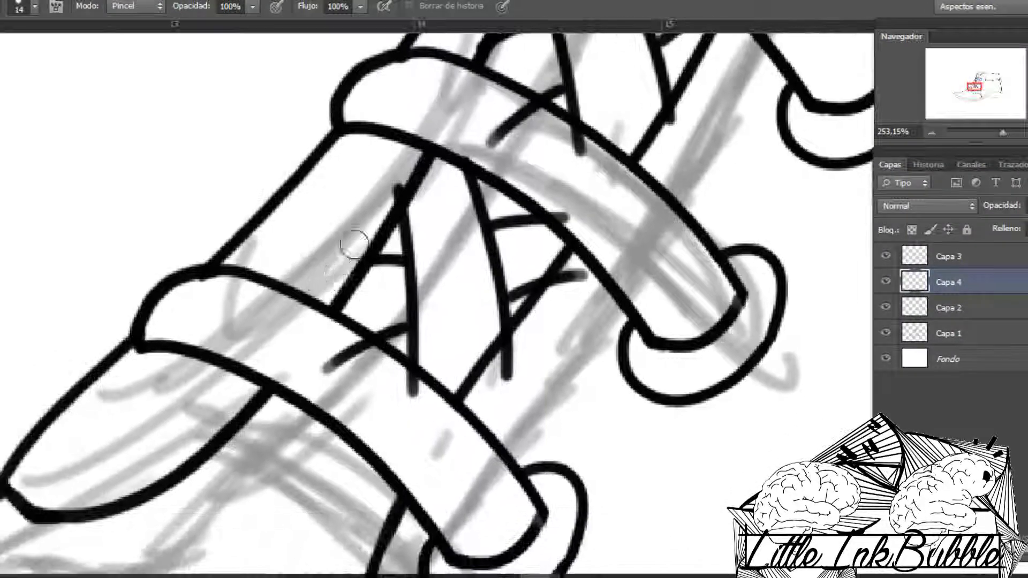
pyautogui.moveTo(324, 369); pyautogui.dragTo(393, 374)
pyautogui.moveTo(557, 202)
pyautogui.mouseDown()
pyautogui.moveTo(487, 298)
pyautogui.moveTo(548, 200)
pyautogui.mouseUp()
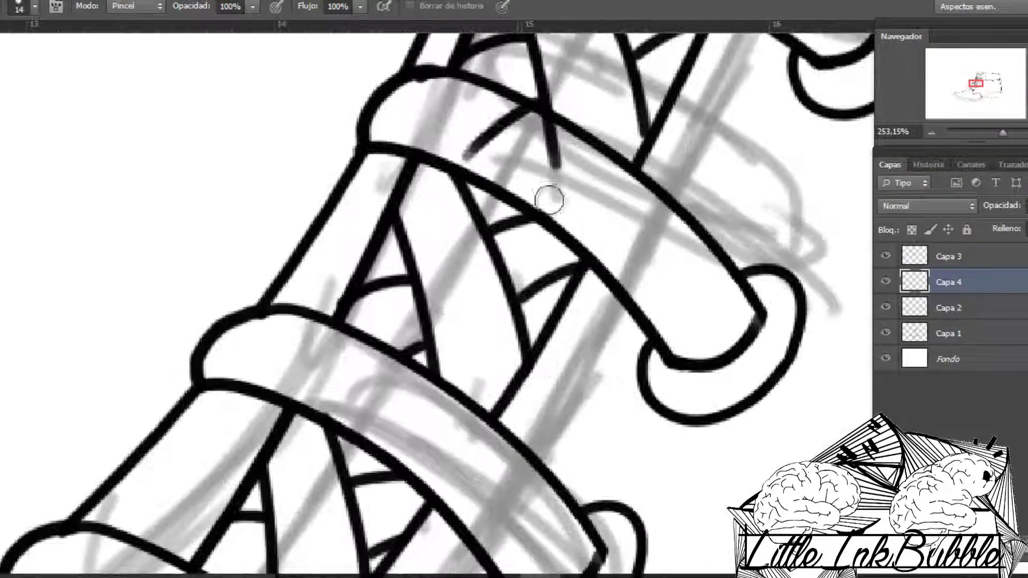
pyautogui.moveTo(569, 151); pyautogui.dragTo(429, 142)
pyautogui.scroll(-3, 453, 131)
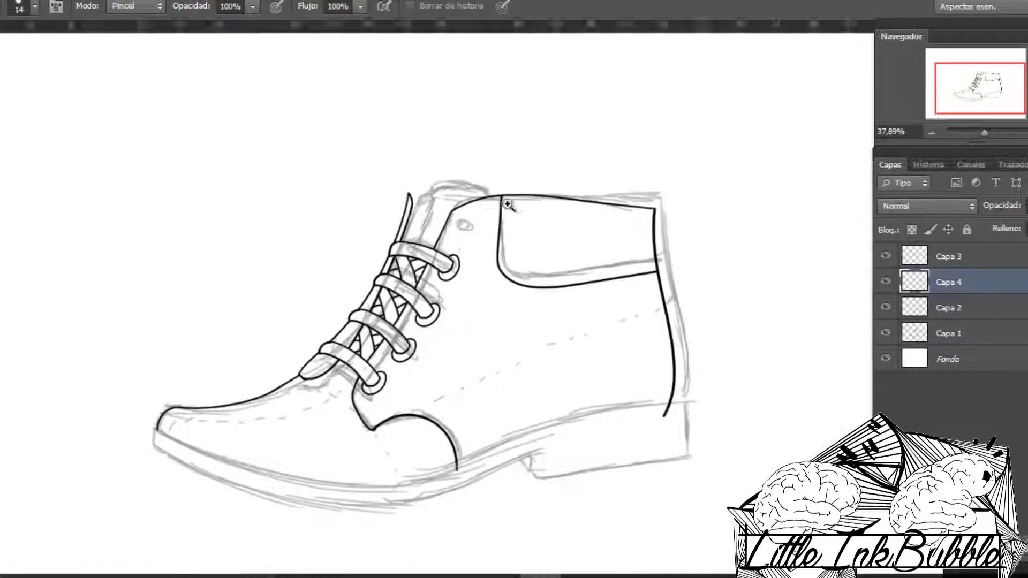
pyautogui.scroll(3, 475, 236)
pyautogui.scroll(2, 536, 236)
pyautogui.scroll(1, 508, 203)
# Erase the stray mark above the top eyelet, discarding a trial inner loop.
pyautogui.moveTo(508, 203); pyautogui.dragTo(557, 209)
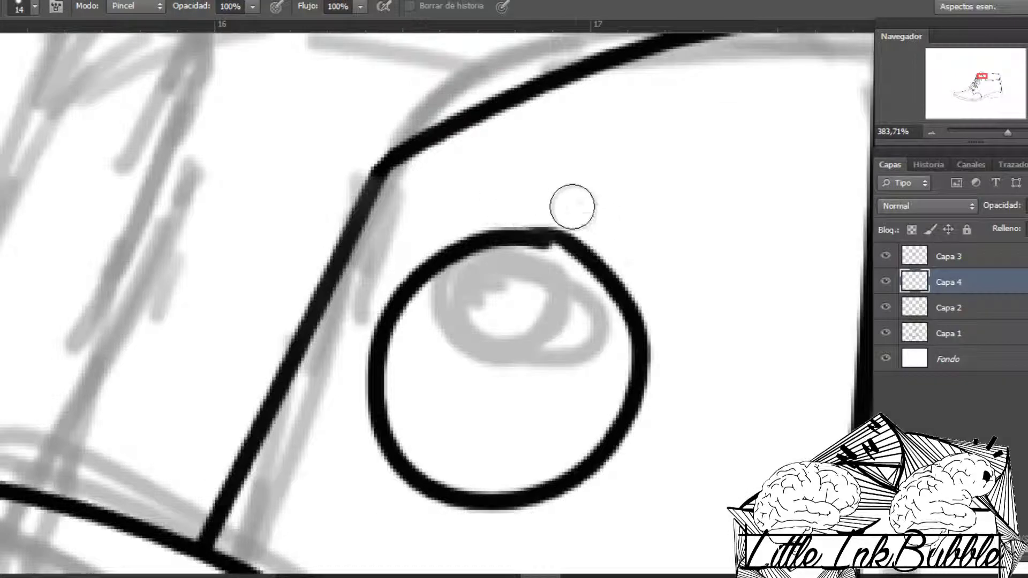
pyautogui.press('b')
pyautogui.moveTo(528, 316); pyautogui.dragTo(557, 428)
pyautogui.hotkey('ctrl', 'z')
pyautogui.moveTo(522, 286); pyautogui.dragTo(541, 292)
pyautogui.hotkey('ctrl', 'z')
# Lasso the eyelet circle and place a copy shrunk to about 57% inside the outer ring.
pyautogui.press('l')
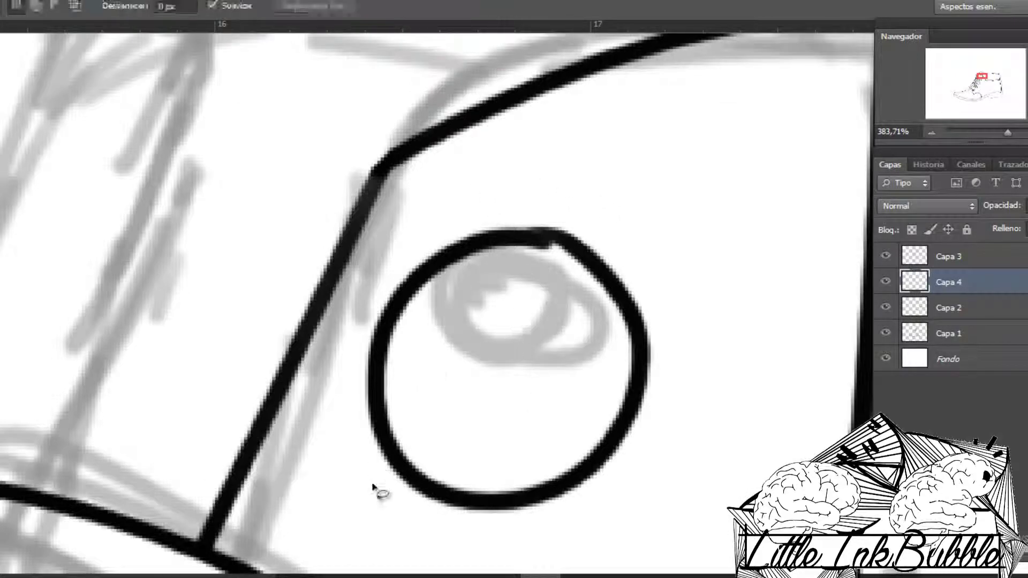
pyautogui.moveTo(374, 486); pyautogui.dragTo(407, 460)
pyautogui.hotkey('ctrl', 't')
pyautogui.moveTo(653, 221); pyautogui.dragTo(529, 343)
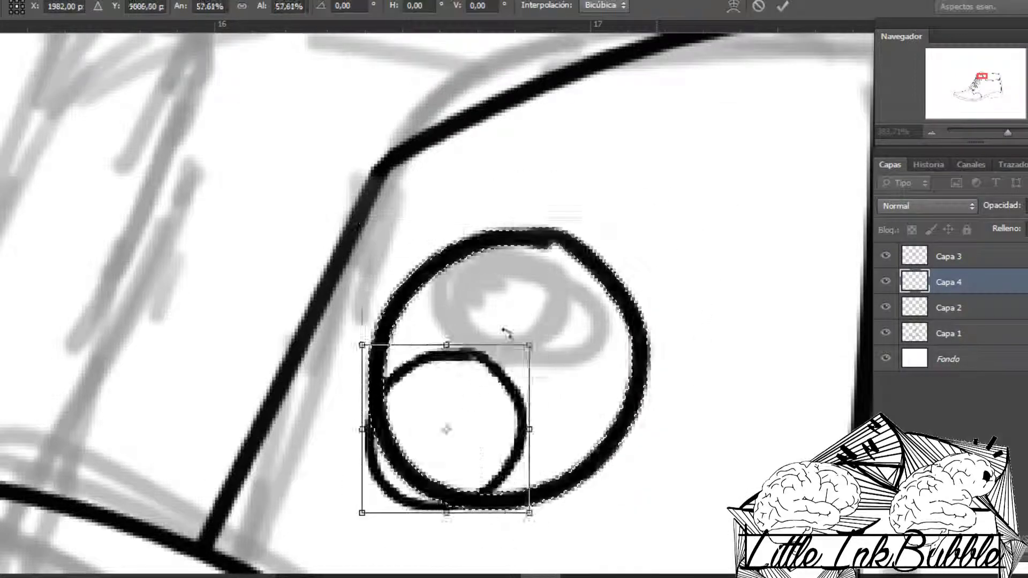
pyautogui.moveTo(478, 421); pyautogui.dragTo(543, 366)
pyautogui.press('Return')
pyautogui.rightClick(532, 231)
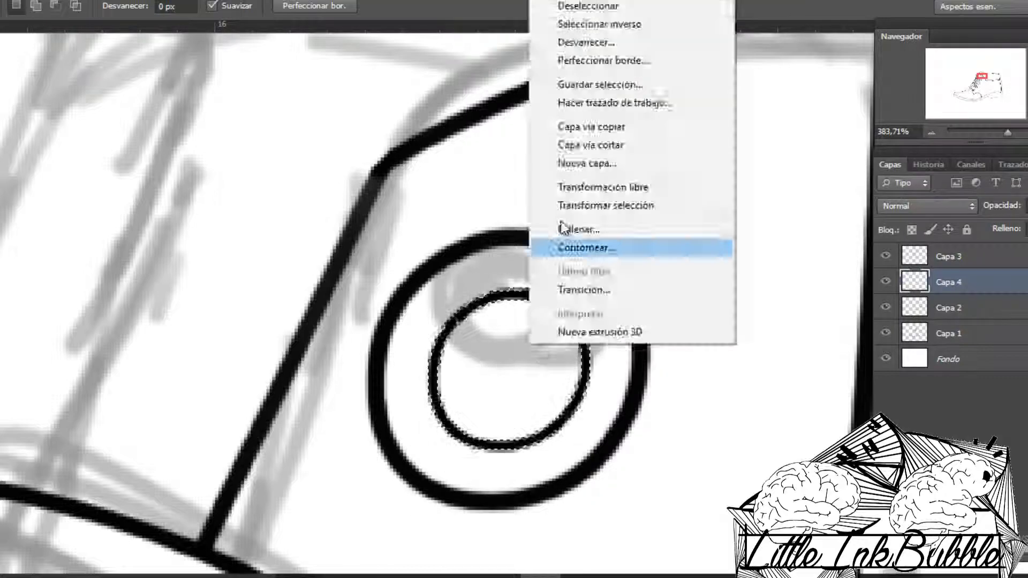
pyautogui.press('Escape')
# Thicken the inner eyelet ring and trim its thick blob with the Eraser.
pyautogui.press('e')
pyautogui.hotkey('ctrl', '-')
pyautogui.hotkey('ctrl', '-')
pyautogui.hotkey('ctrl', '-')
pyautogui.scroll(5, 504, 301)
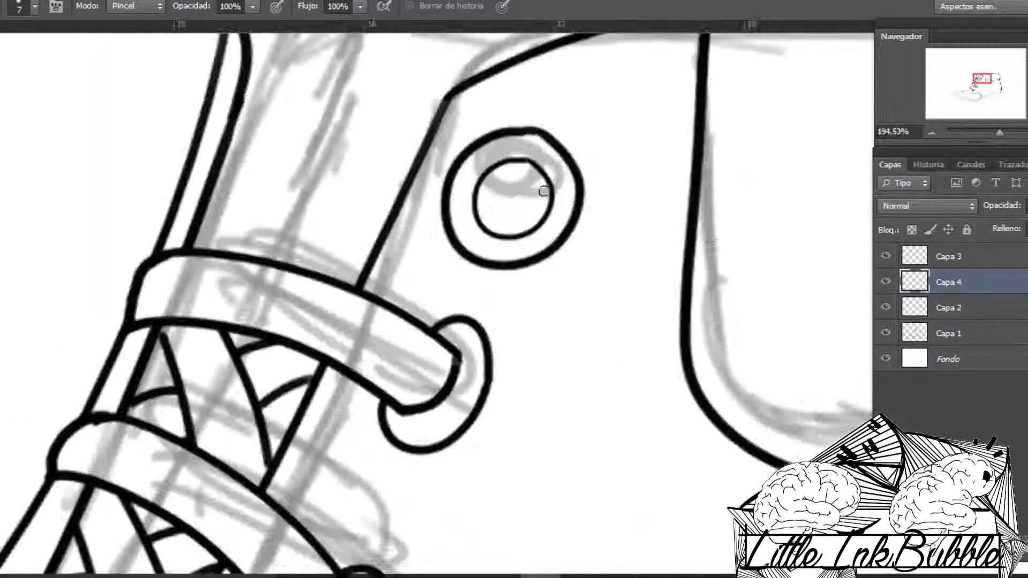
pyautogui.press('b')
pyautogui.scroll(2, 518, 182)
pyautogui.press('e')
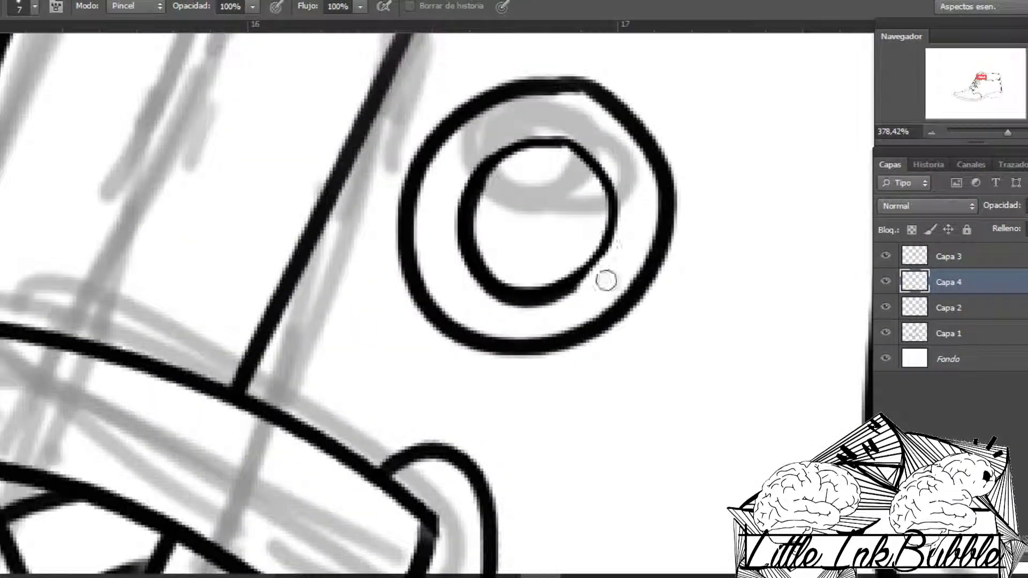
pyautogui.scroll(-5, 605, 281)
pyautogui.scroll(4, 538, 257)
pyautogui.press('b')
pyautogui.moveTo(586, 281); pyautogui.dragTo(538, 257)
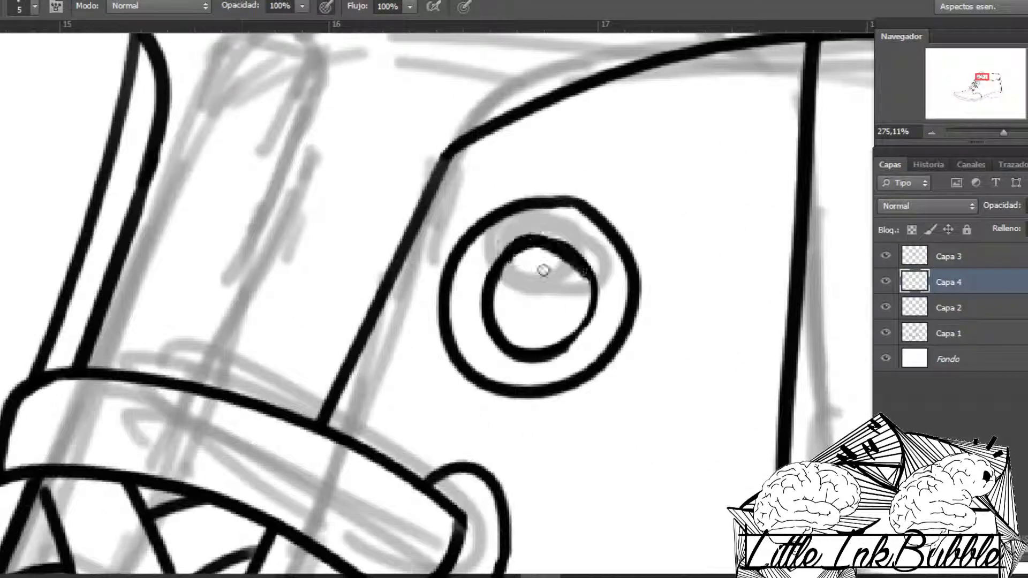
pyautogui.press('e')
pyautogui.moveTo(589, 301); pyautogui.dragTo(563, 276)
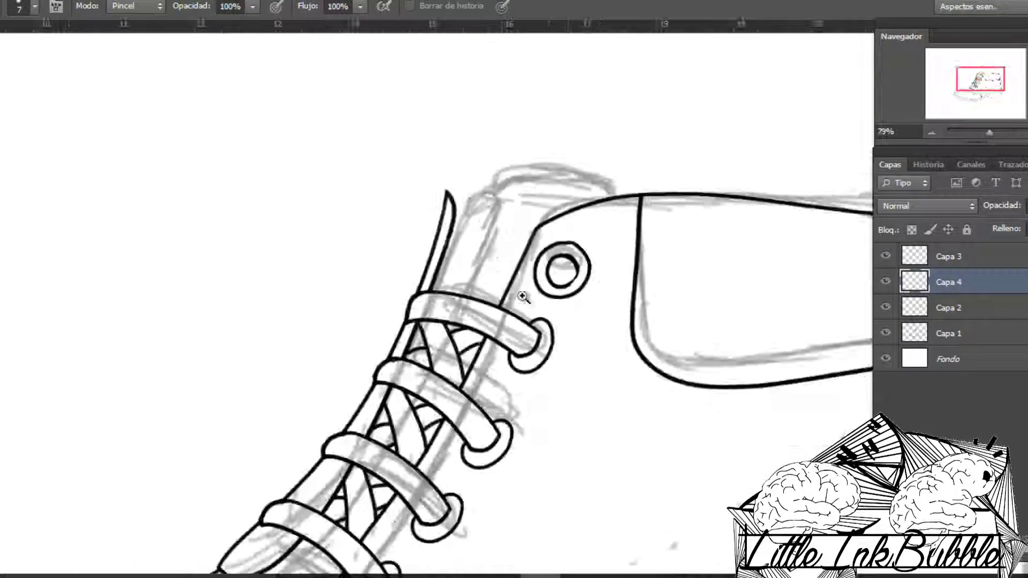
pyautogui.scroll(-5, 560, 273)
# Ink the rounded top outline of the boot and erase a stray mark near the collar.
pyautogui.press('b')
pyautogui.scroll(2, 366, 202)
pyautogui.moveTo(357, 204)
pyautogui.mouseDown()
pyautogui.moveTo(513, 194)
pyautogui.moveTo(587, 206)
pyautogui.moveTo(575, 133)
pyautogui.mouseUp()
pyautogui.scroll(3, 514, 203)
pyautogui.scroll(3, 551, 241)
pyautogui.scroll(-2, 605, 129)
pyautogui.scroll(2, 606, 129)
pyautogui.press('e')
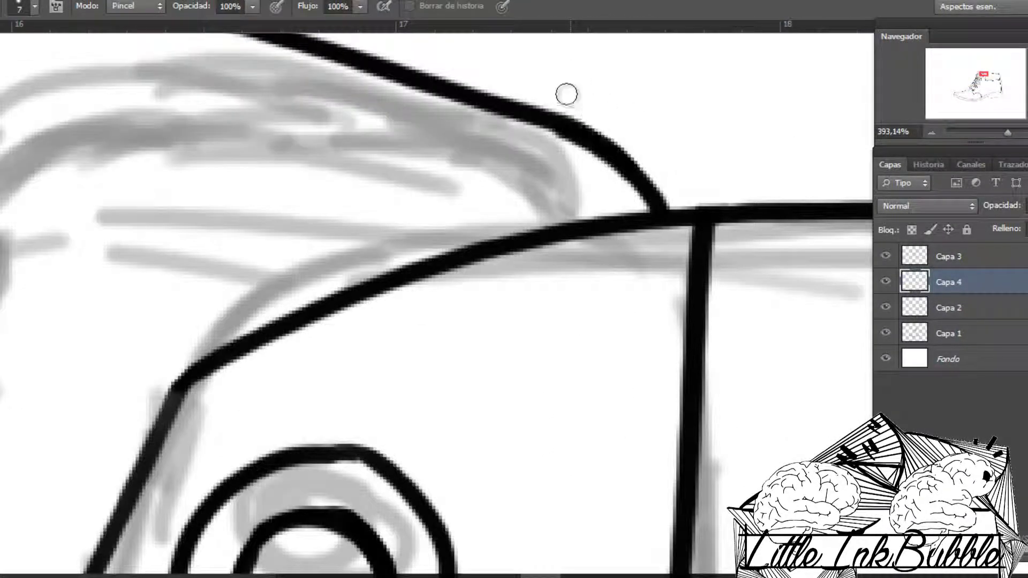
pyautogui.scroll(-3, 602, 124)
pyautogui.moveTo(744, 155); pyautogui.dragTo(705, 172)
pyautogui.scroll(-3, 586, 184)
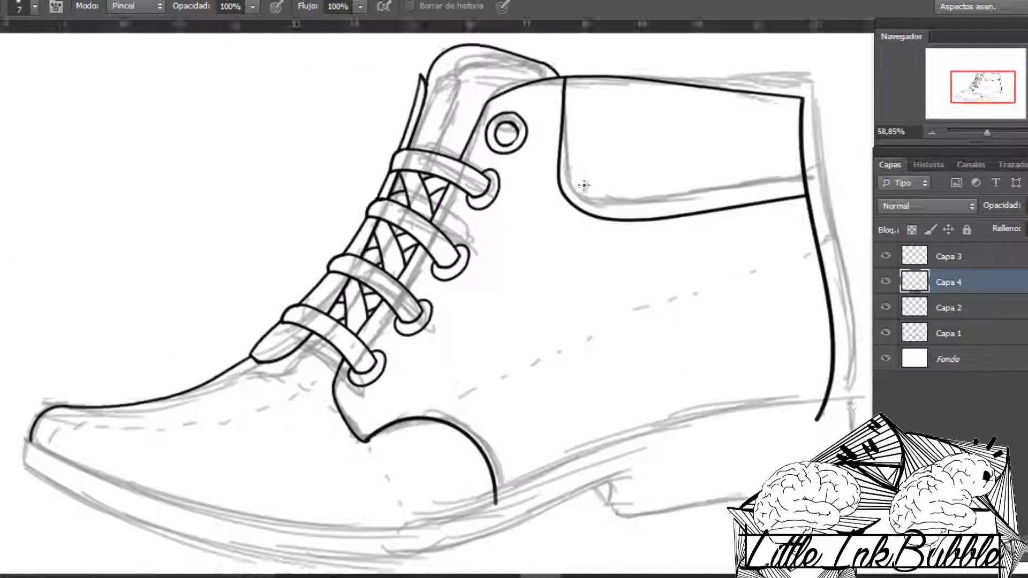
# On a new layer with a larger brush, draw the sole's bottom curve.
pyautogui.press('b')
pyautogui.hotkey('ctrl', 'shift', 'alt', 'n')
pyautogui.rightClick(664, 353)
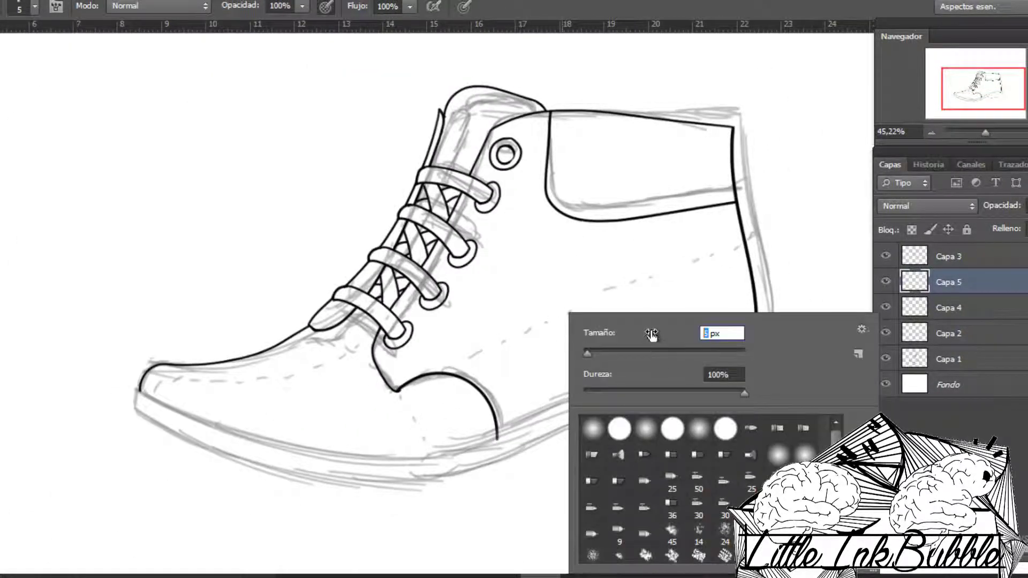
pyautogui.moveTo(652, 334); pyautogui.dragTo(660, 335)
pyautogui.press('Return')
pyautogui.moveTo(137, 387); pyautogui.dragTo(503, 459)
pyautogui.hotkey('ctrl', 'z')
pyautogui.moveTo(118, 380); pyautogui.dragTo(532, 457)
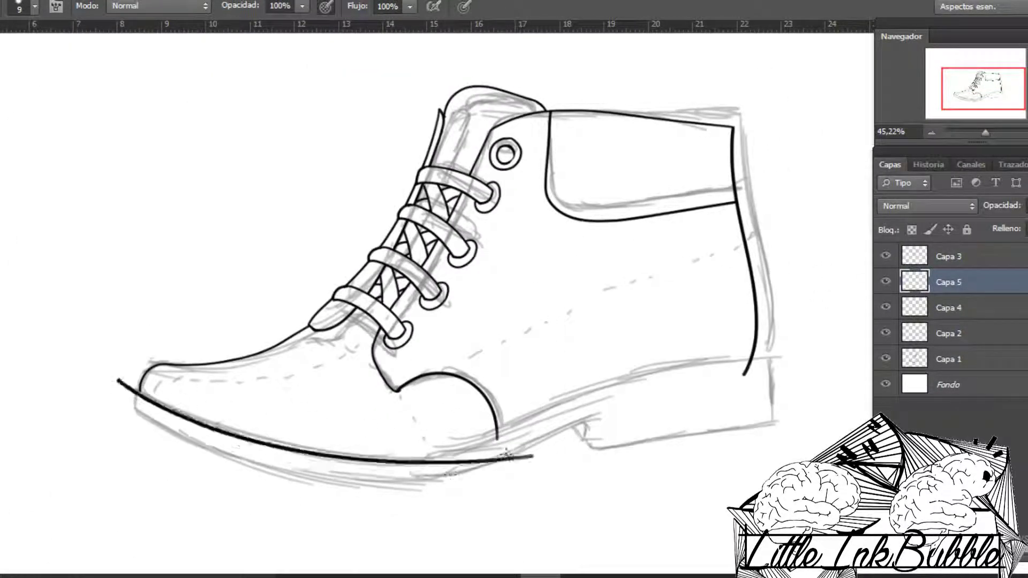
# Add two more curved black lines running along the sole toward the heel.
pyautogui.scroll(3, 506, 454)
pyautogui.moveTo(339, 436); pyautogui.dragTo(597, 340)
pyautogui.scroll(-2, 596, 339)
pyautogui.moveTo(535, 349); pyautogui.dragTo(857, 308)
pyautogui.press('e')
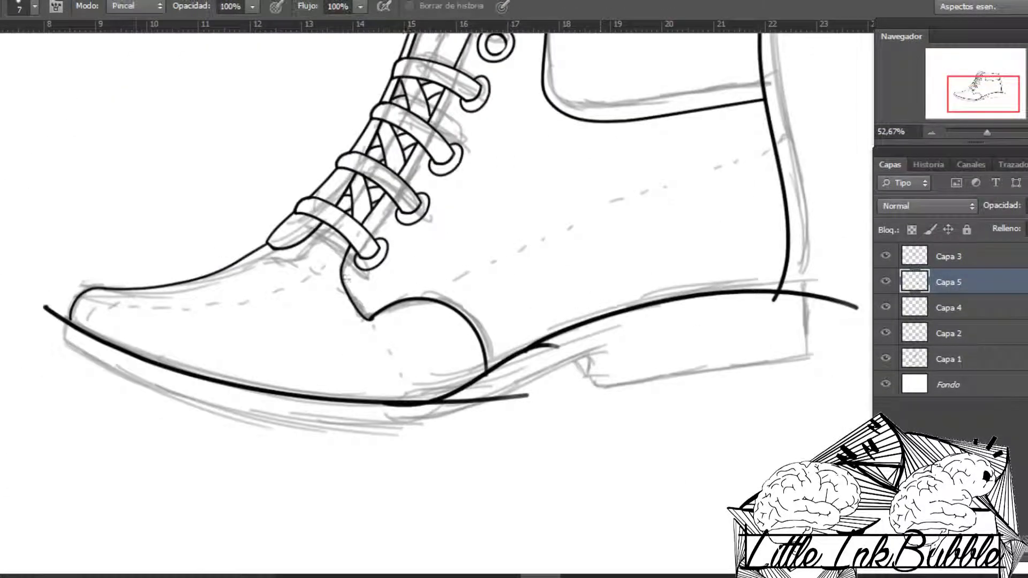
pyautogui.scroll(5, 149, 350)
pyautogui.scroll(3, 200, 273)
pyautogui.scroll(-3, 367, 344)
pyautogui.scroll(5, 290, 446)
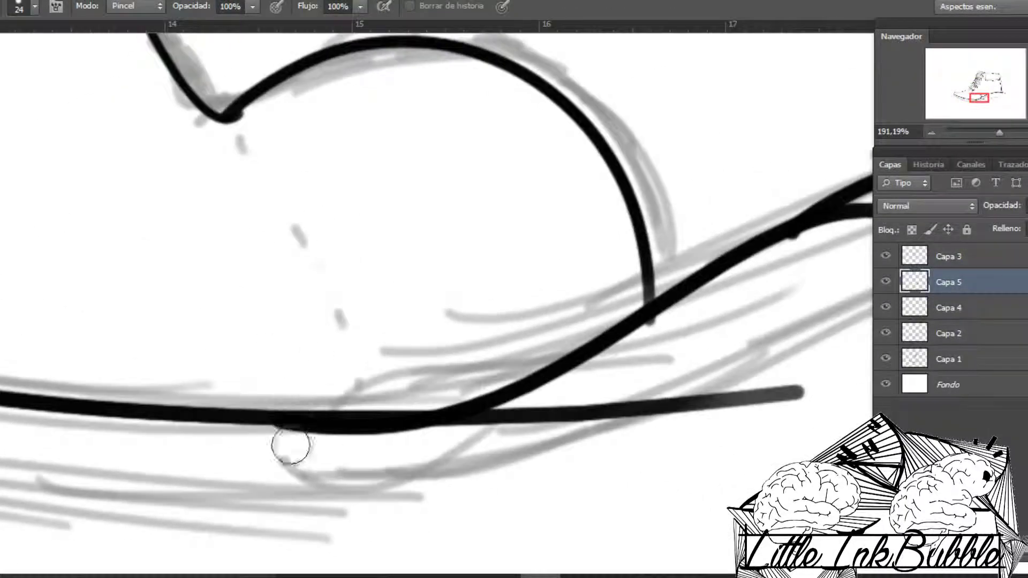
# Trim the underside and overshooting part of the lower sole line.
pyautogui.moveTo(269, 443); pyautogui.dragTo(313, 444)
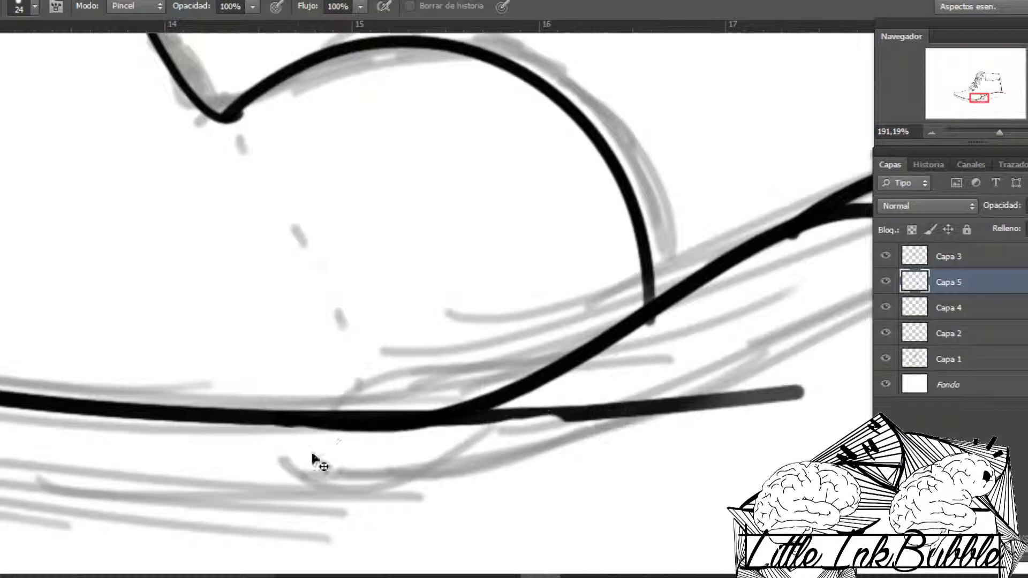
pyautogui.scroll(-3, 313, 459)
pyautogui.scroll(5, 312, 460)
pyautogui.moveTo(493, 402); pyautogui.dragTo(450, 436)
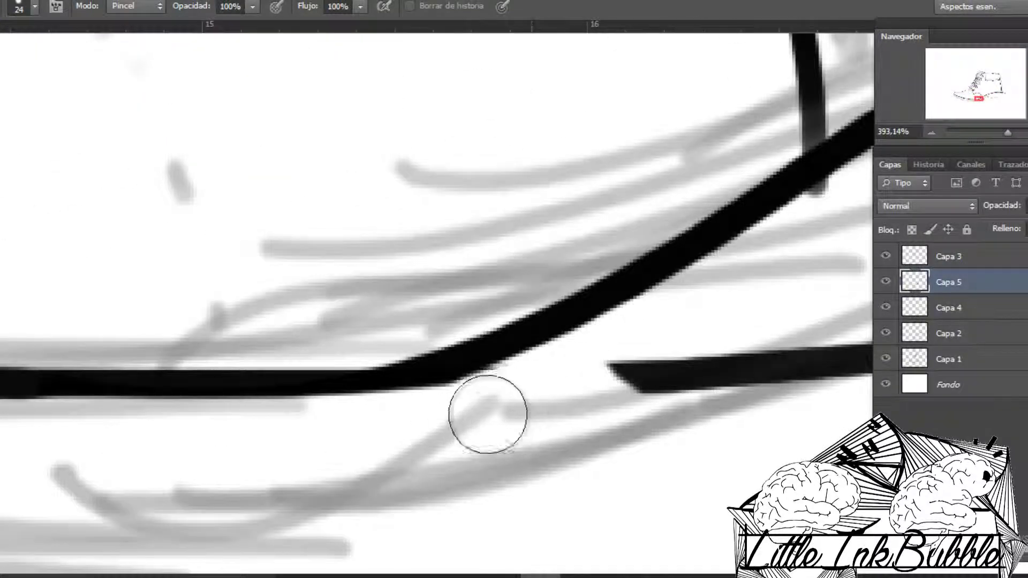
pyautogui.scroll(-5, 689, 379)
pyautogui.scroll(5, 645, 340)
# Erase stray ink where the sole lines cross and their overshoot past the heel corner.
pyautogui.moveTo(498, 343); pyautogui.dragTo(574, 356)
pyautogui.scroll(1, 650, 287)
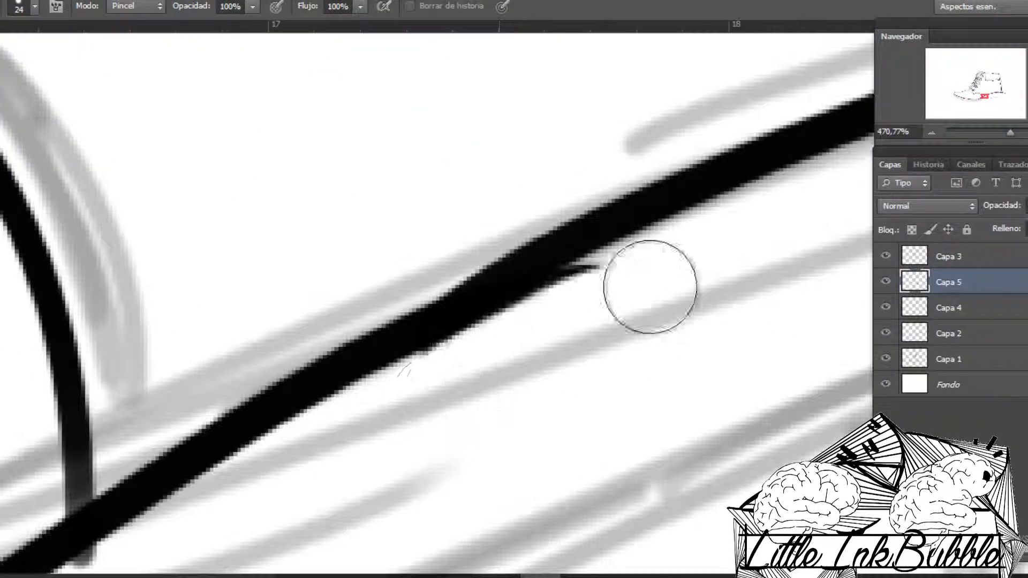
pyautogui.moveTo(651, 287); pyautogui.dragTo(493, 363)
pyautogui.scroll(-4, 611, 333)
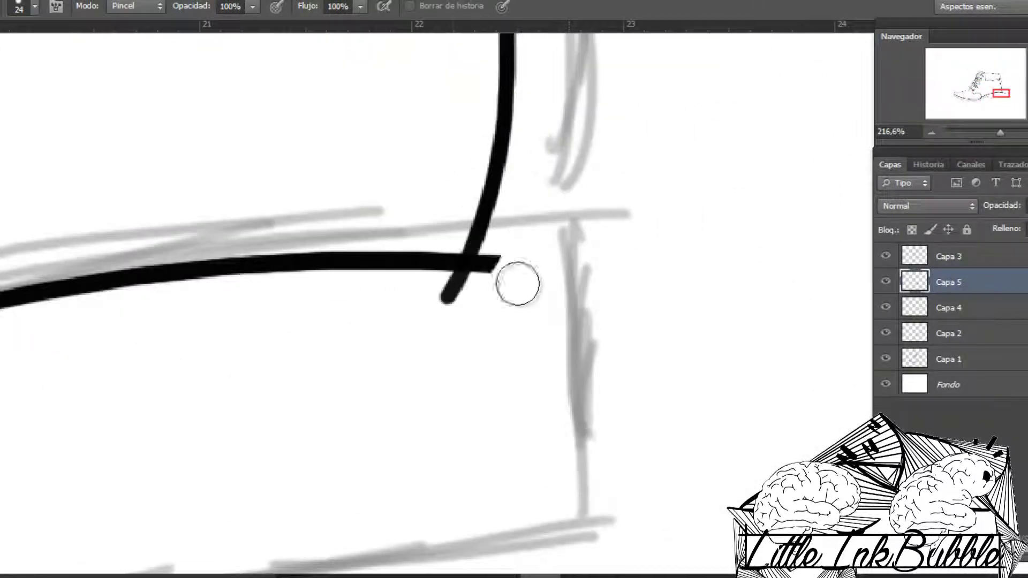
pyautogui.moveTo(518, 283); pyautogui.dragTo(472, 265)
pyautogui.hotkey('alt', '[')
pyautogui.hotkey('ctrl', '0')
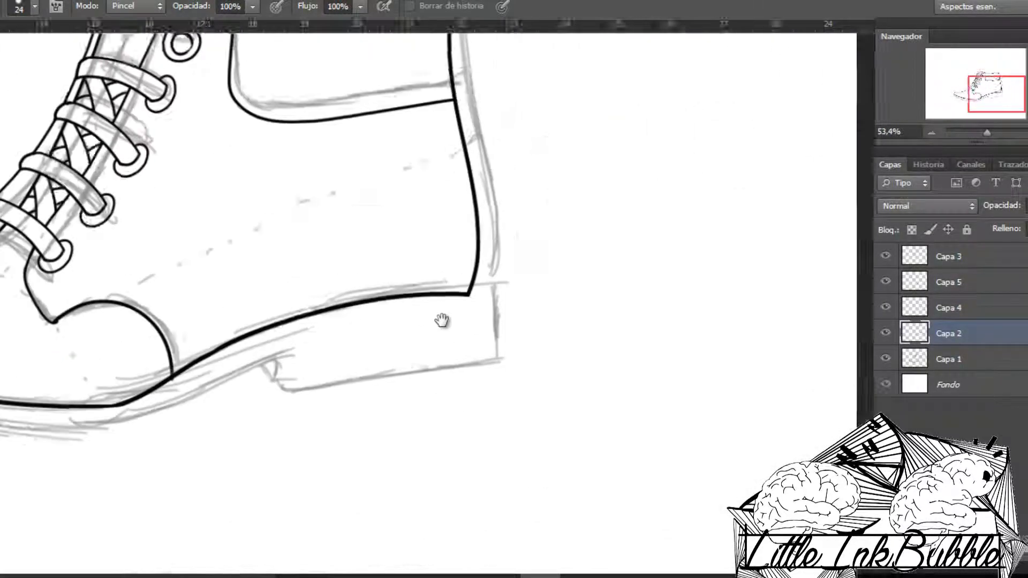
# On Capa 5, lasso the sole area near the heel and set the brush to 7 px.
pyautogui.click(925, 288)
pyautogui.press('l')
pyautogui.moveTo(720, 293); pyautogui.dragTo(464, 353)
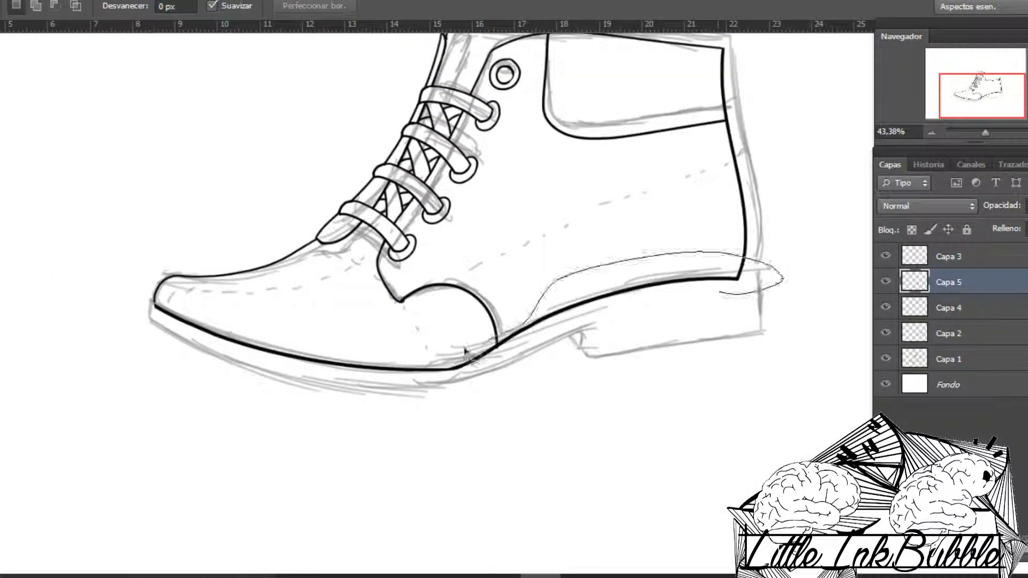
pyautogui.moveTo(683, 322); pyautogui.dragTo(718, 292)
pyautogui.press('b')
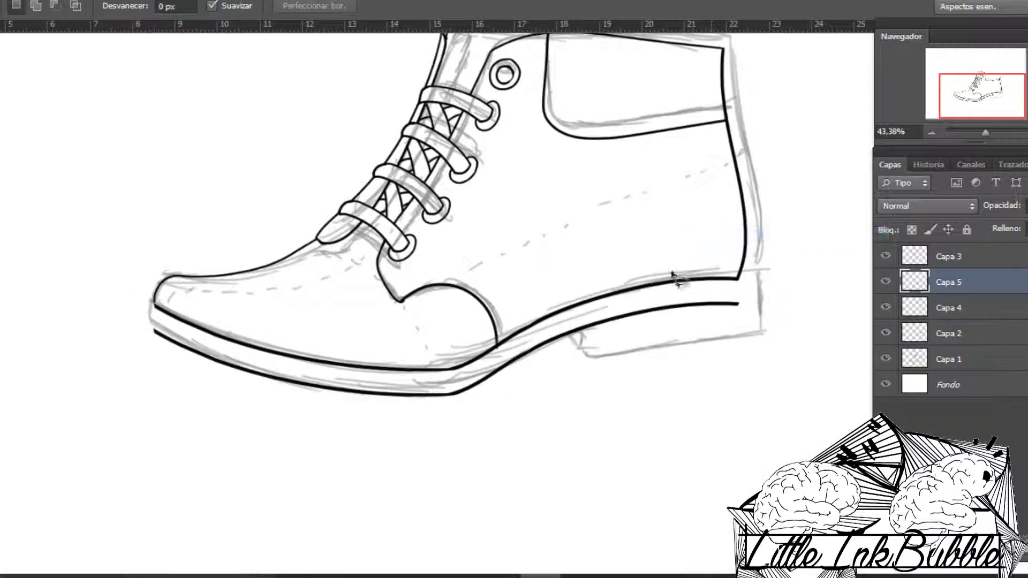
pyautogui.rightClick(581, 319)
pyautogui.write('7')
pyautogui.press('Return')
pyautogui.moveTo(177, 377); pyautogui.dragTo(239, 346)
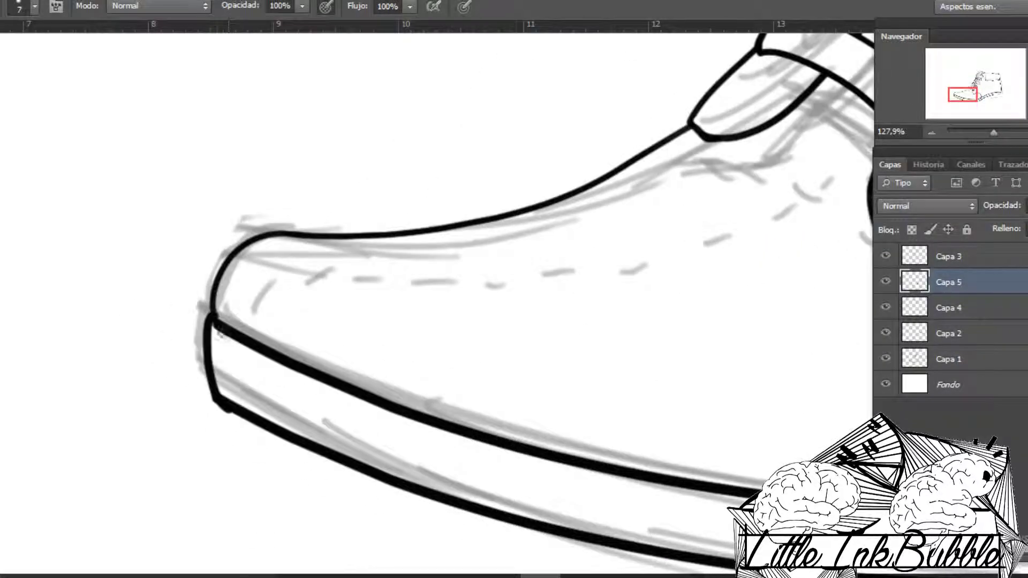
# Merge away the Capa 4 layer and return to painting on Capa 5.
pyautogui.press('e')
pyautogui.click(948, 308)
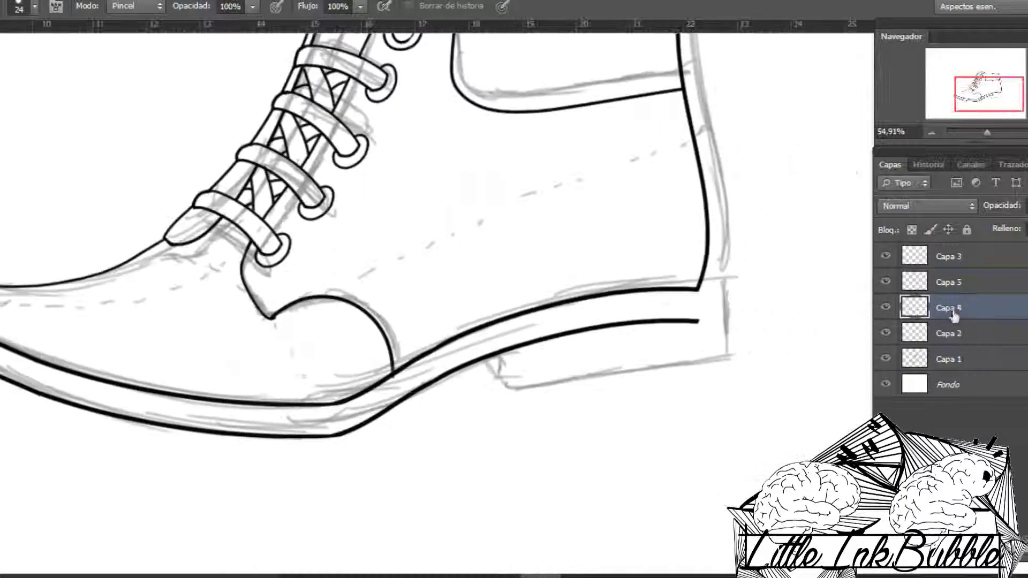
pyautogui.hotkey('ctrl', 'e')
pyautogui.click(465, 376)
pyautogui.scroll(-3, 465, 376)
pyautogui.hotkey('alt', ']')
pyautogui.press('b')
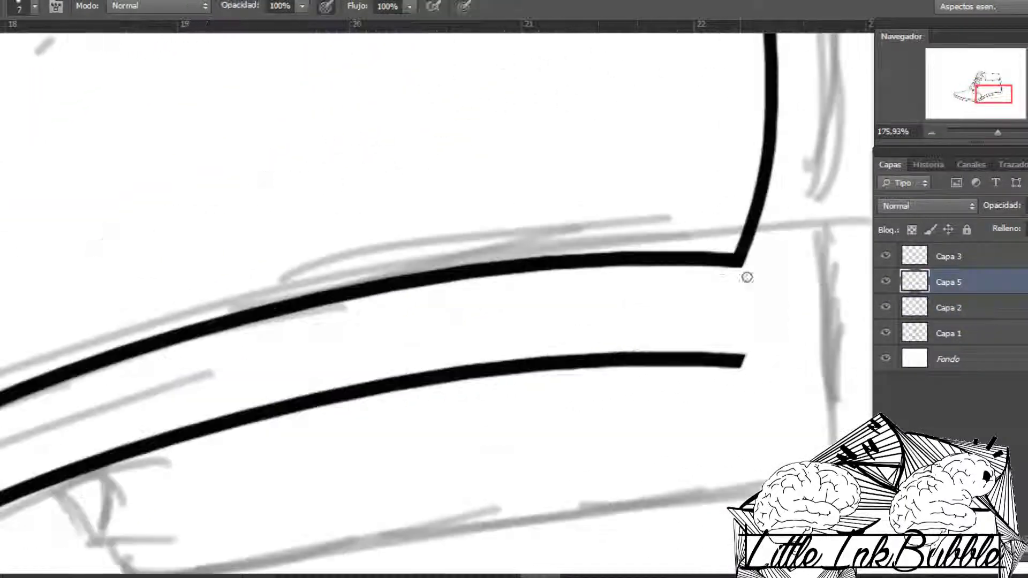
# Close the back end of the sole and draw the lower outline of the heel.
pyautogui.moveTo(745, 262); pyautogui.dragTo(741, 356)
pyautogui.scroll(-3, 751, 301)
pyautogui.scroll(1, 707, 301)
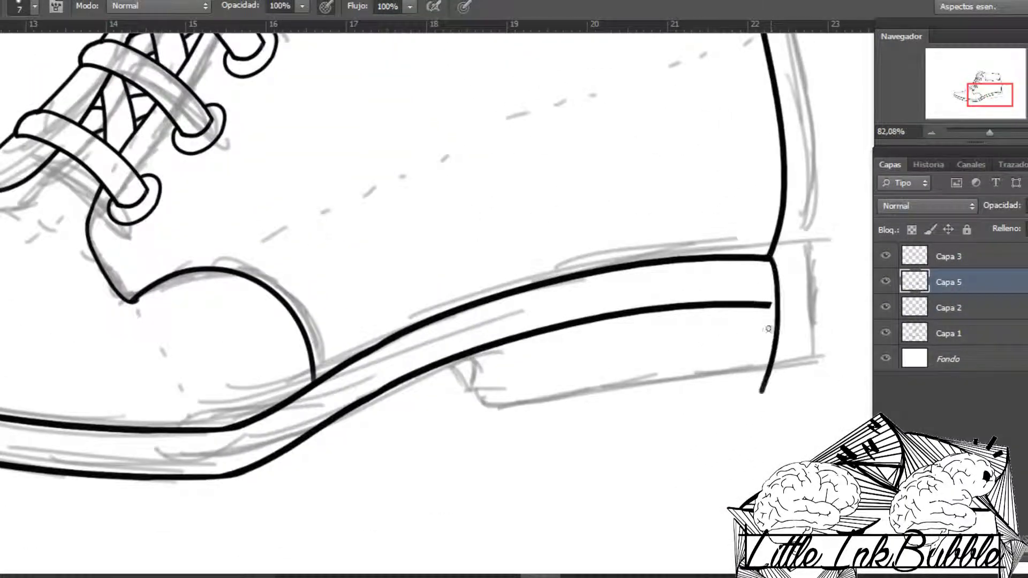
pyautogui.scroll(-2, 769, 329)
pyautogui.rightClick(859, 341)
pyautogui.moveTo(539, 375); pyautogui.dragTo(798, 336)
pyautogui.scroll(3, 632, 335)
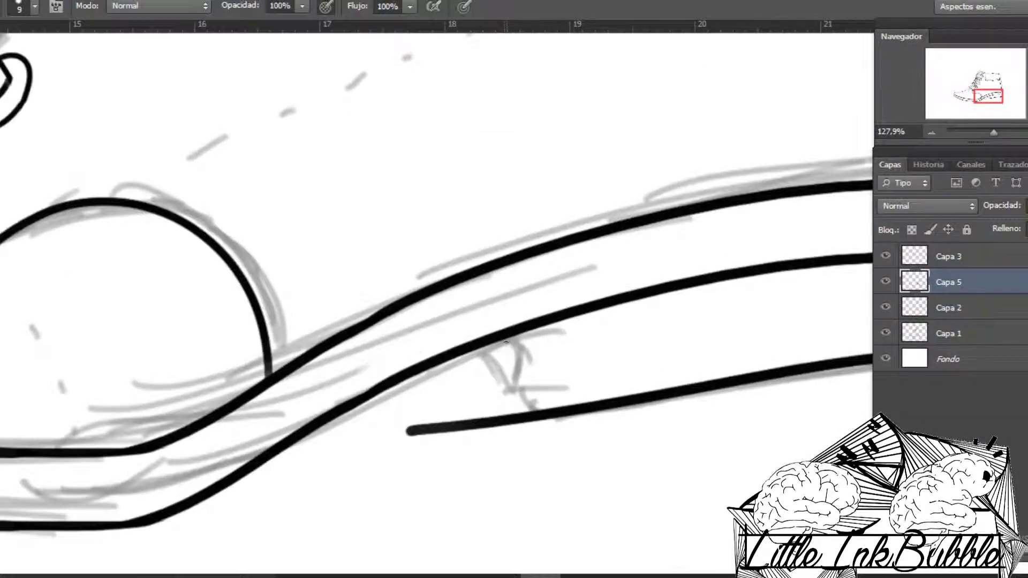
# Erase the stroke overshooting the heel corner and set a finer brush at the heel front.
pyautogui.press('e')
pyautogui.scroll(1, 501, 412)
pyautogui.scroll(2, 535, 428)
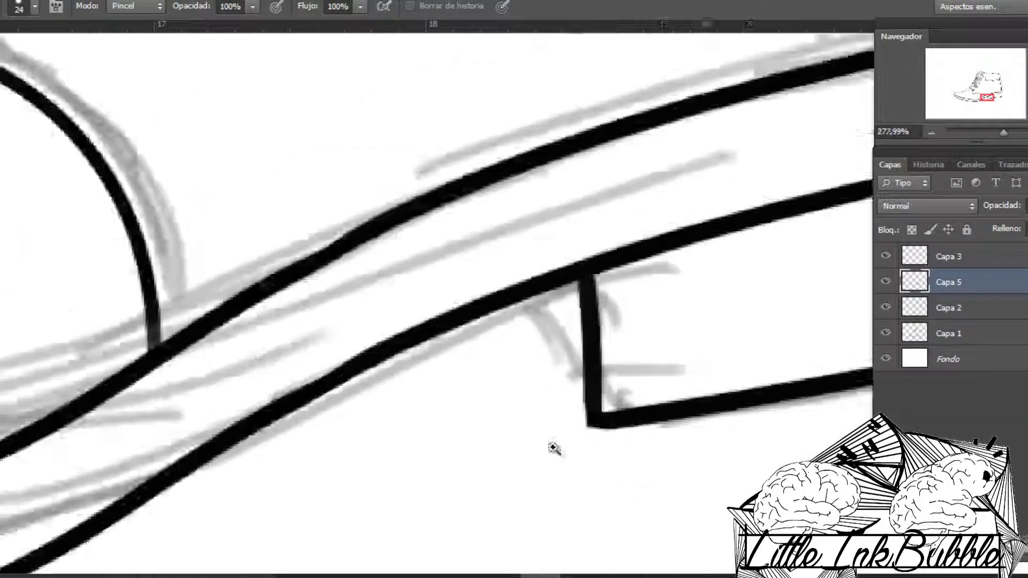
pyautogui.scroll(2, 551, 448)
pyautogui.moveTo(631, 317); pyautogui.dragTo(558, 382)
pyautogui.scroll(-2, 521, 444)
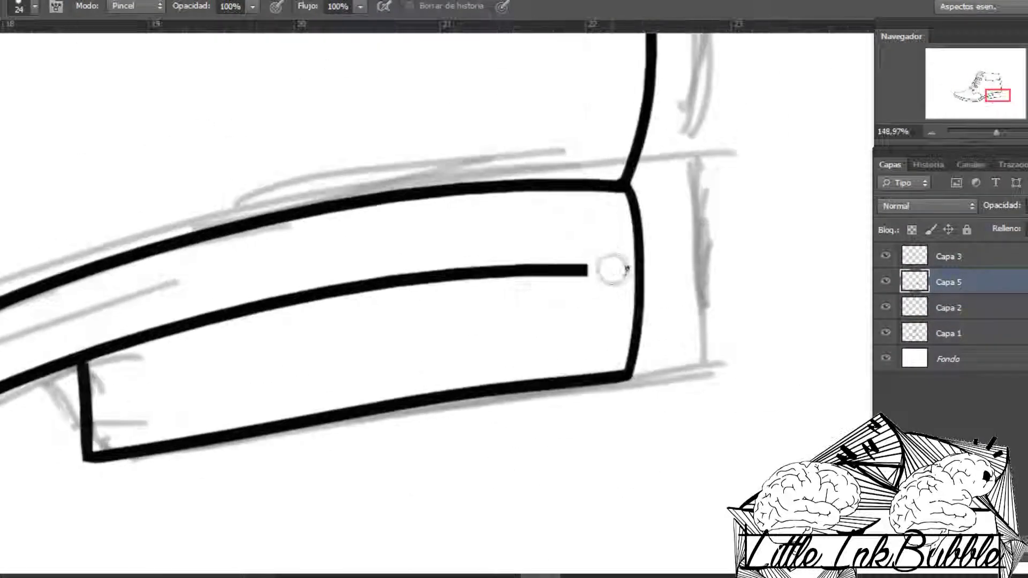
pyautogui.scroll(-1, 413, 291)
pyautogui.scroll(-1, 229, 306)
pyautogui.moveTo(229, 305); pyautogui.dragTo(525, 281)
pyautogui.press('b')
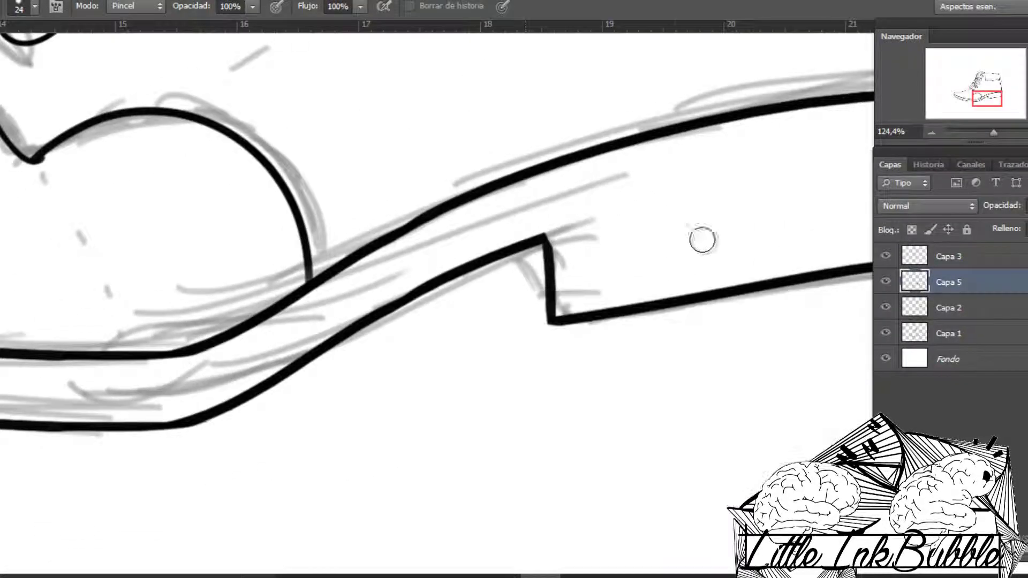
pyautogui.rightClick(700, 239)
pyautogui.moveTo(788, 280); pyautogui.dragTo(765, 280)
pyautogui.press('Return')
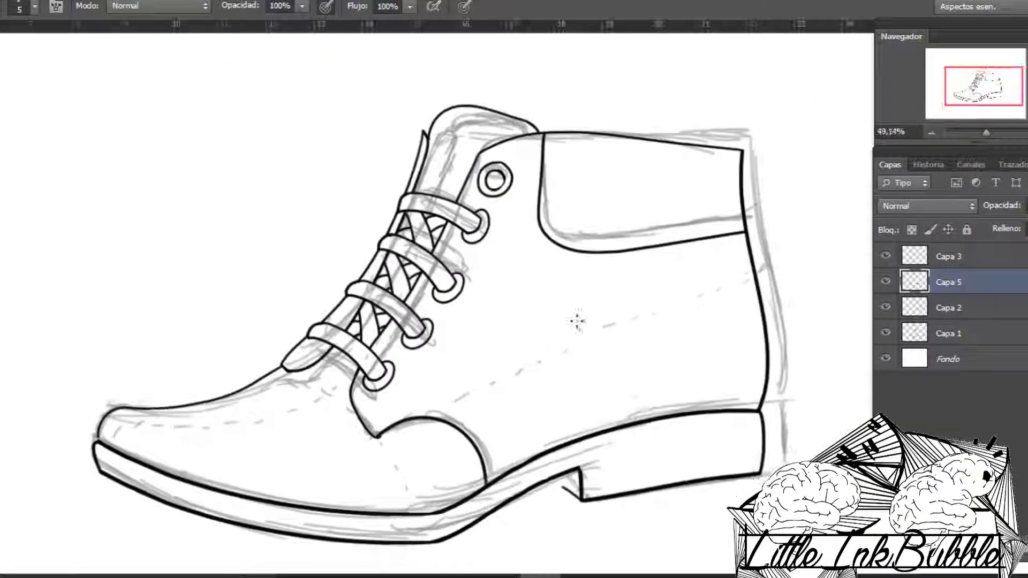
# Draw the tongue's rounded top outline with a thinner brush and erase overlaps.
pyautogui.press('[')
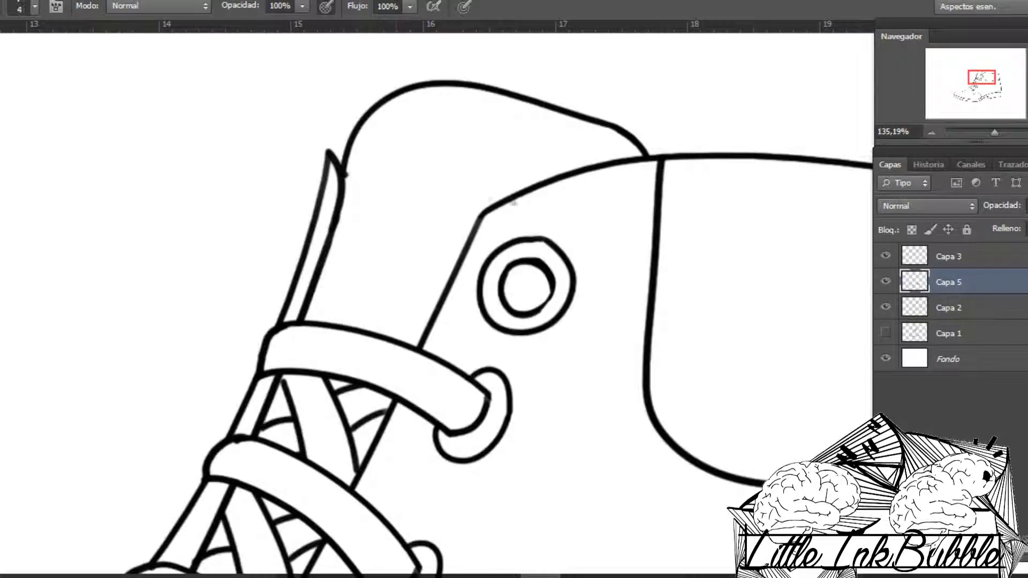
pyautogui.moveTo(347, 186); pyautogui.dragTo(600, 184)
pyautogui.press('e')
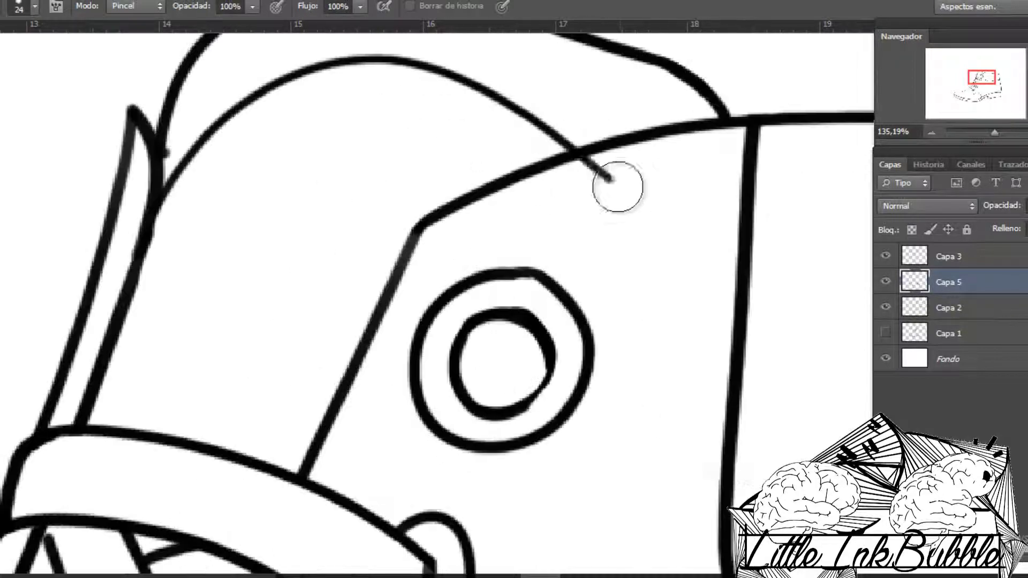
pyautogui.scroll(-2, 584, 219)
pyautogui.scroll(-2, 448, 287)
pyautogui.scroll(3, 482, 268)
pyautogui.scroll(2, 466, 211)
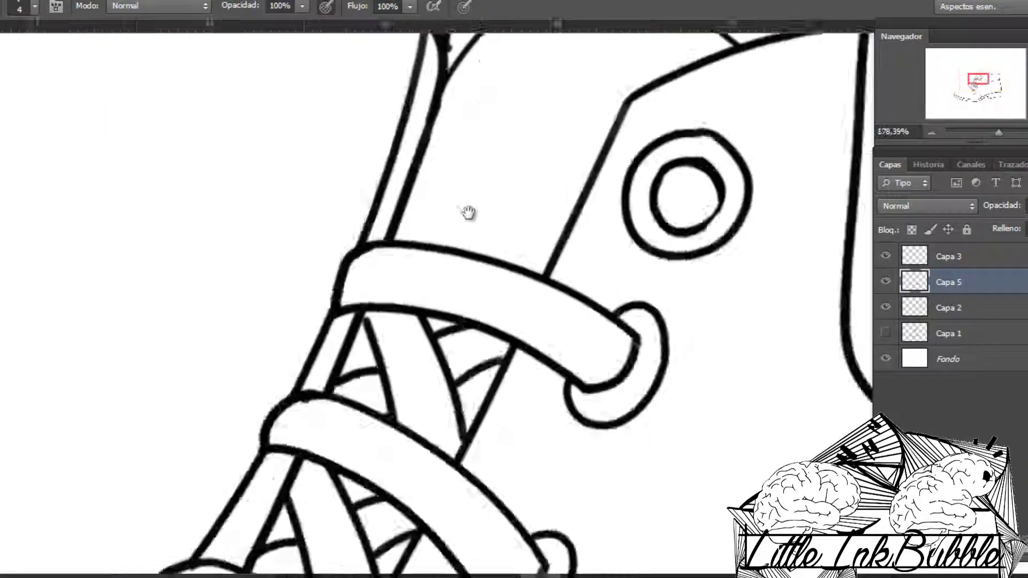
pyautogui.scroll(2, 429, 213)
pyautogui.press('[')
pyautogui.press('[')
pyautogui.press('[')
# Merge the top ink layer down into Capa 2 with Combinar hacia abajo.
pyautogui.rightClick(947, 257)
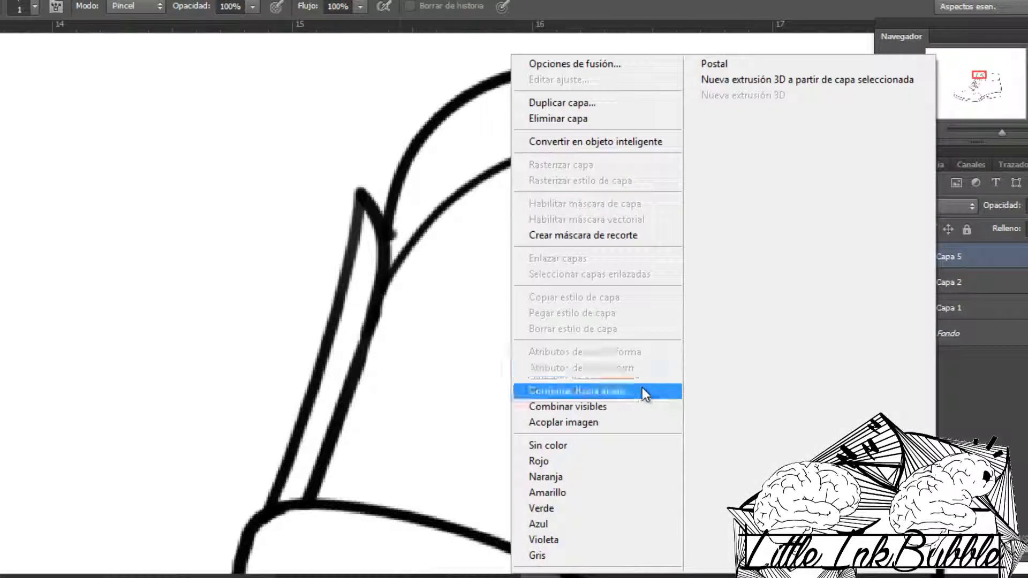
pyautogui.click(648, 391)
pyautogui.scroll(1, 415, 233)
pyautogui.scroll(-3, 438, 219)
# Paint short stitch dashes down the side of the collar edge.
pyautogui.scroll(1, 505, 317)
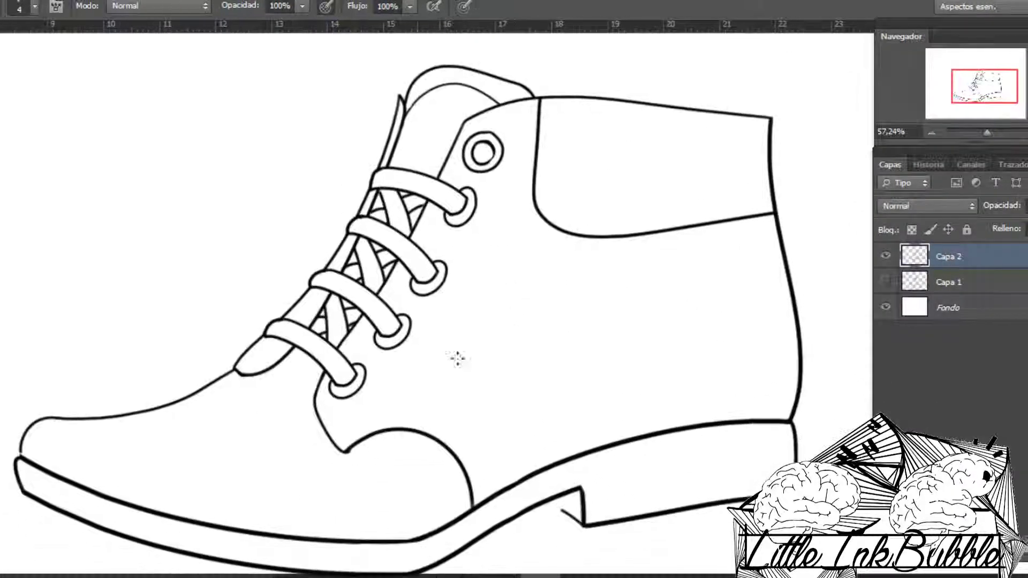
pyautogui.scroll(3, 460, 358)
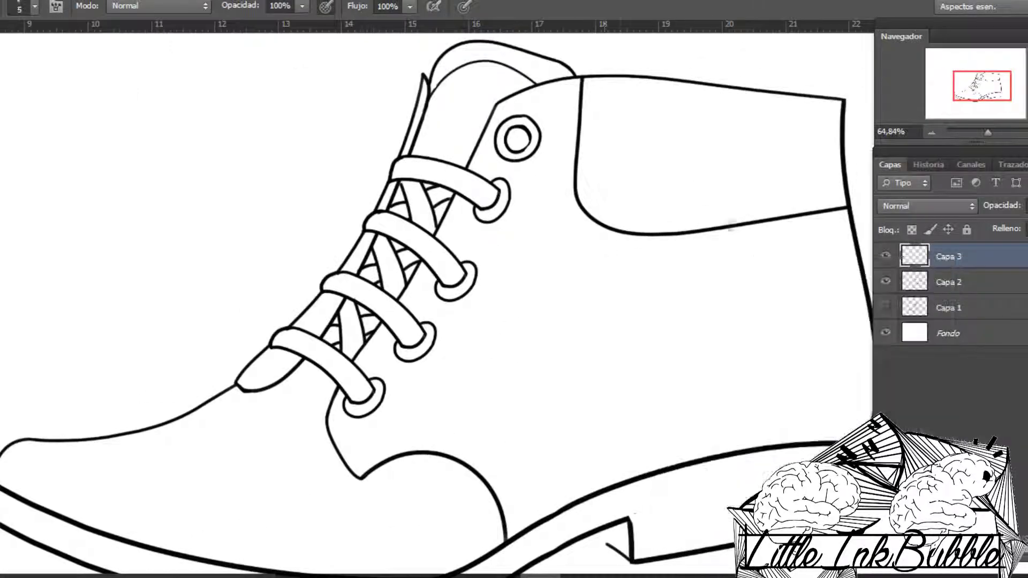
pyautogui.scroll(5, 583, 134)
pyautogui.moveTo(558, 111); pyautogui.dragTo(555, 179)
pyautogui.moveTo(554, 222)
pyautogui.mouseDown()
pyautogui.moveTo(553, 276)
pyautogui.moveTo(528, 310)
pyautogui.mouseUp()
pyautogui.scroll(1, 499, 360)
pyautogui.moveTo(499, 360); pyautogui.dragTo(335, 295)
# Continue the dashed stitching around the collar bend and bottom edge, undoing the last stroke.
pyautogui.moveTo(370, 297); pyautogui.dragTo(399, 343)
pyautogui.moveTo(381, 388)
pyautogui.mouseDown()
pyautogui.moveTo(423, 411)
pyautogui.moveTo(248, 356)
pyautogui.moveTo(114, 372)
pyautogui.mouseUp()
pyautogui.moveTo(166, 392); pyautogui.dragTo(316, 390)
pyautogui.moveTo(381, 392); pyautogui.dragTo(504, 373)
pyautogui.moveTo(514, 348); pyautogui.dragTo(468, 367)
pyautogui.moveTo(321, 407)
pyautogui.mouseDown()
pyautogui.moveTo(450, 383)
pyautogui.moveTo(558, 341)
pyautogui.mouseUp()
pyautogui.hotkey('ctrl', 'z')
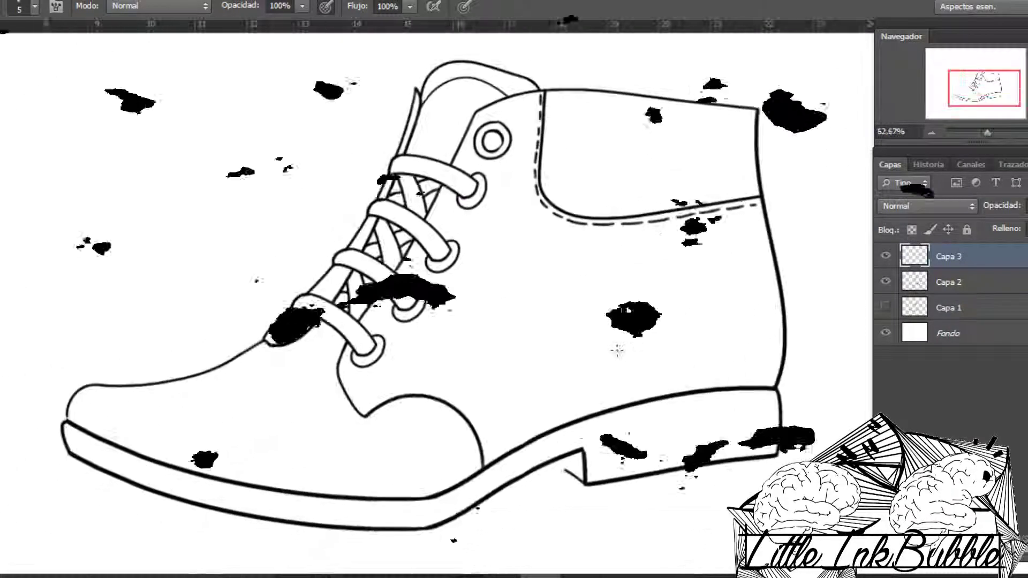